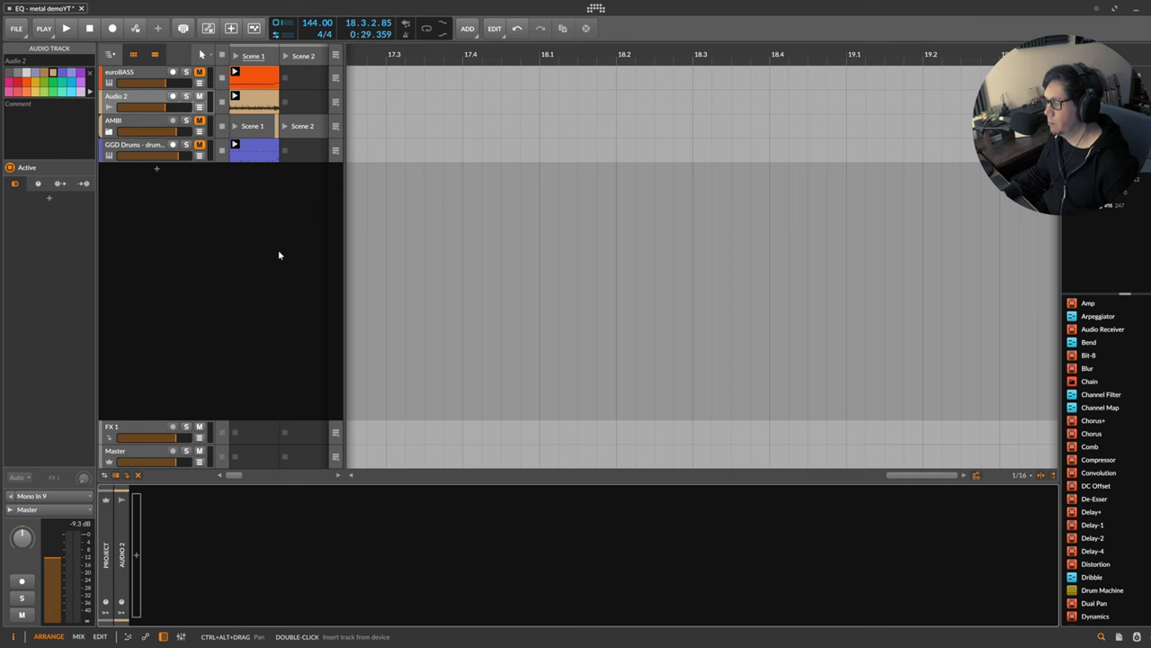
# - Play Scene 1 briefly, then insert OMEGA Ampworks Granophyre on Audio 2 via an 'ome' search
pyautogui.click(237, 57)
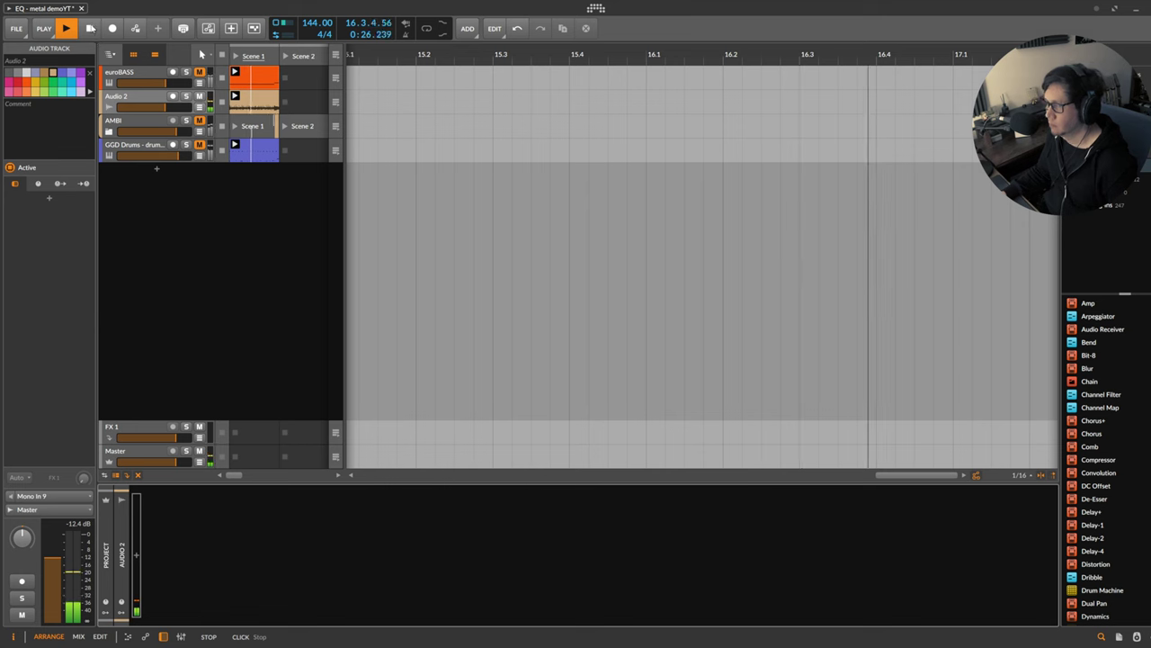
pyautogui.click(90, 28)
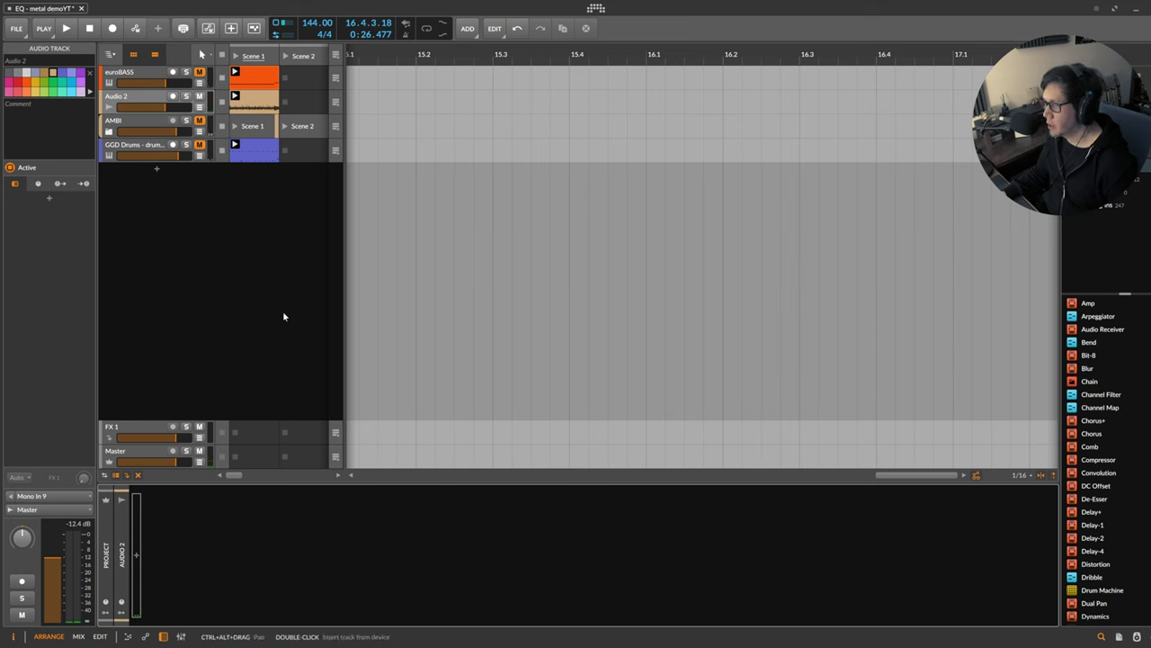
pyautogui.doubleClick(140, 561)
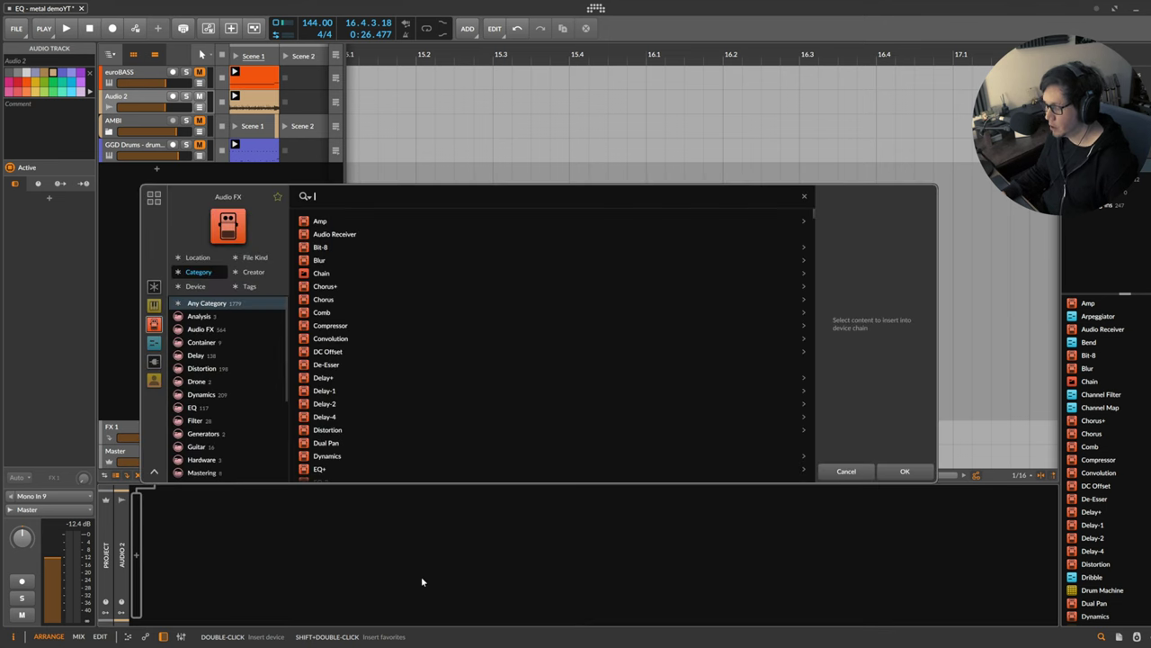
pyautogui.write('ome')
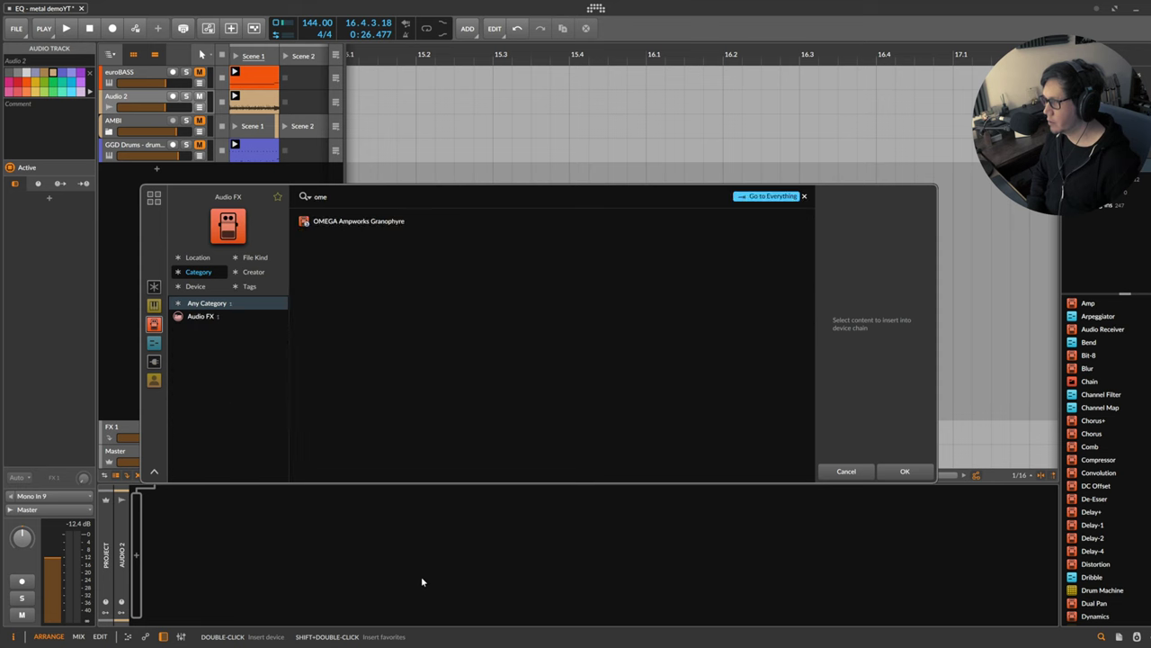
pyautogui.doubleClick(370, 222)
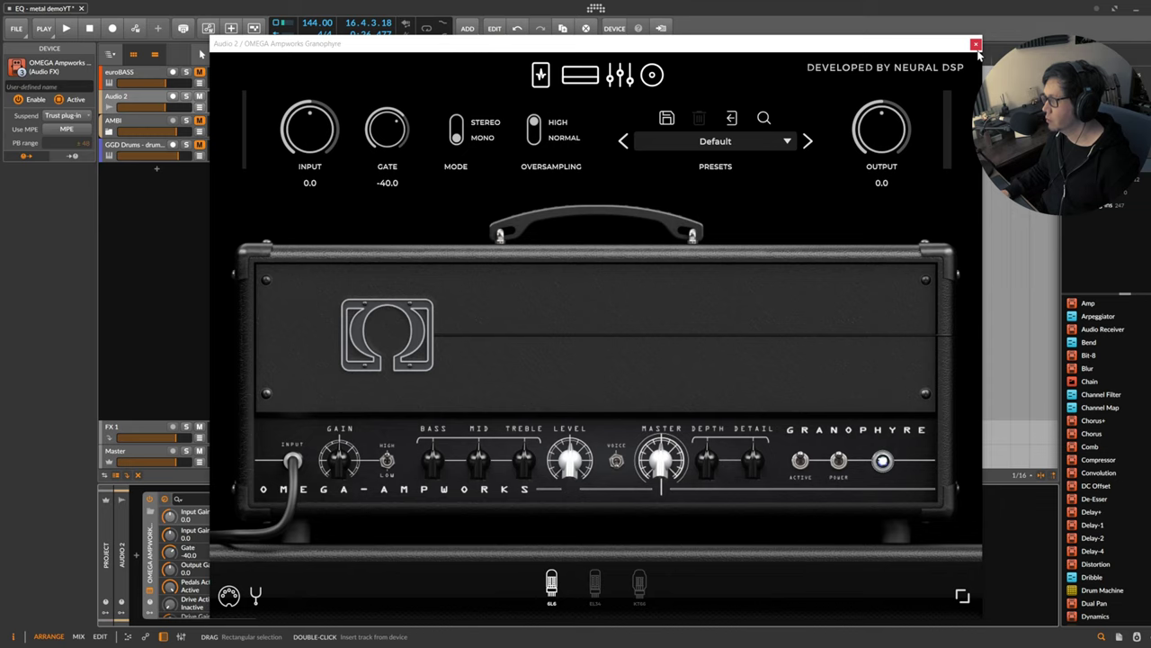
# - Close the Granophyre window and play the track briefly through the default amp
pyautogui.click(976, 44)
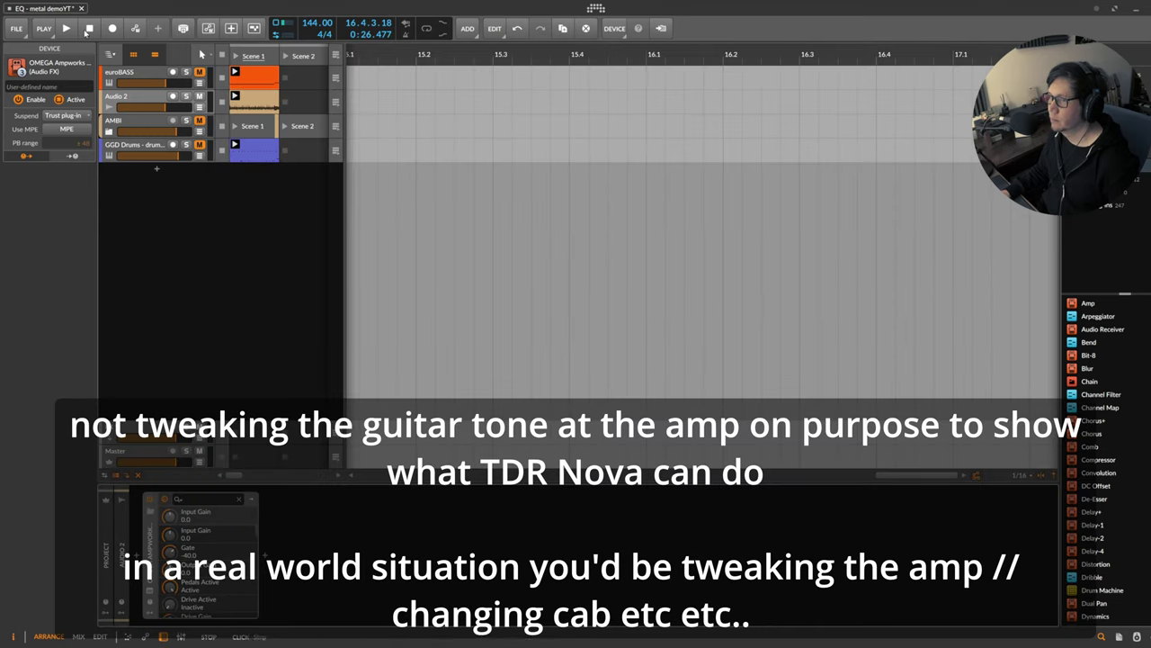
pyautogui.click(65, 28)
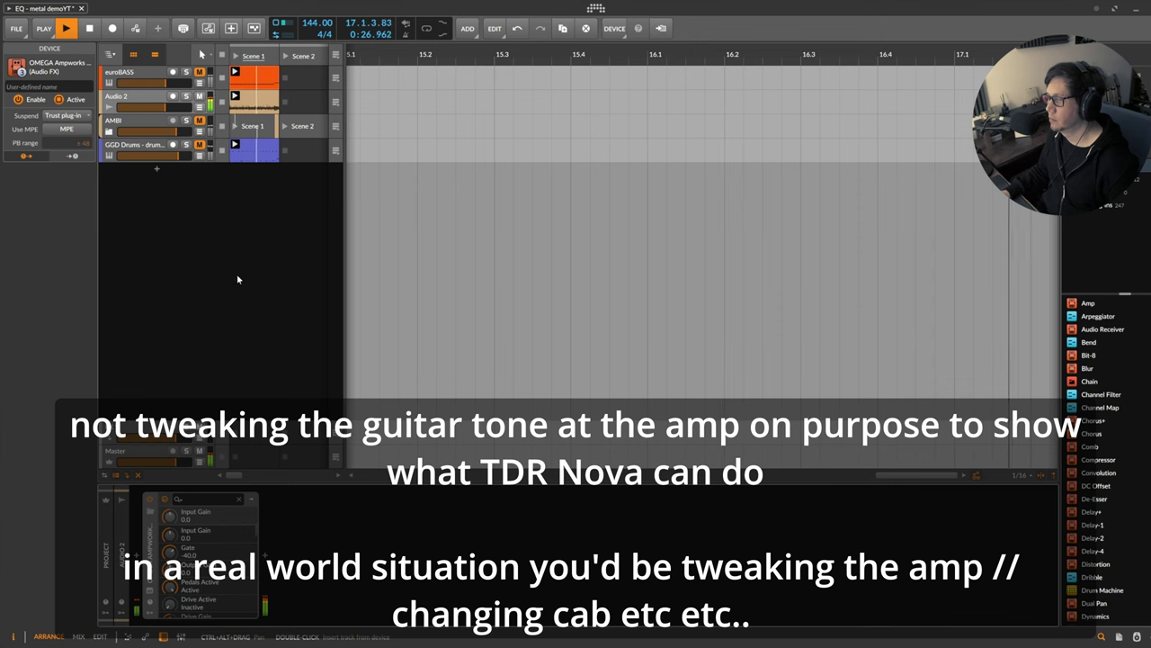
pyautogui.click(89, 29)
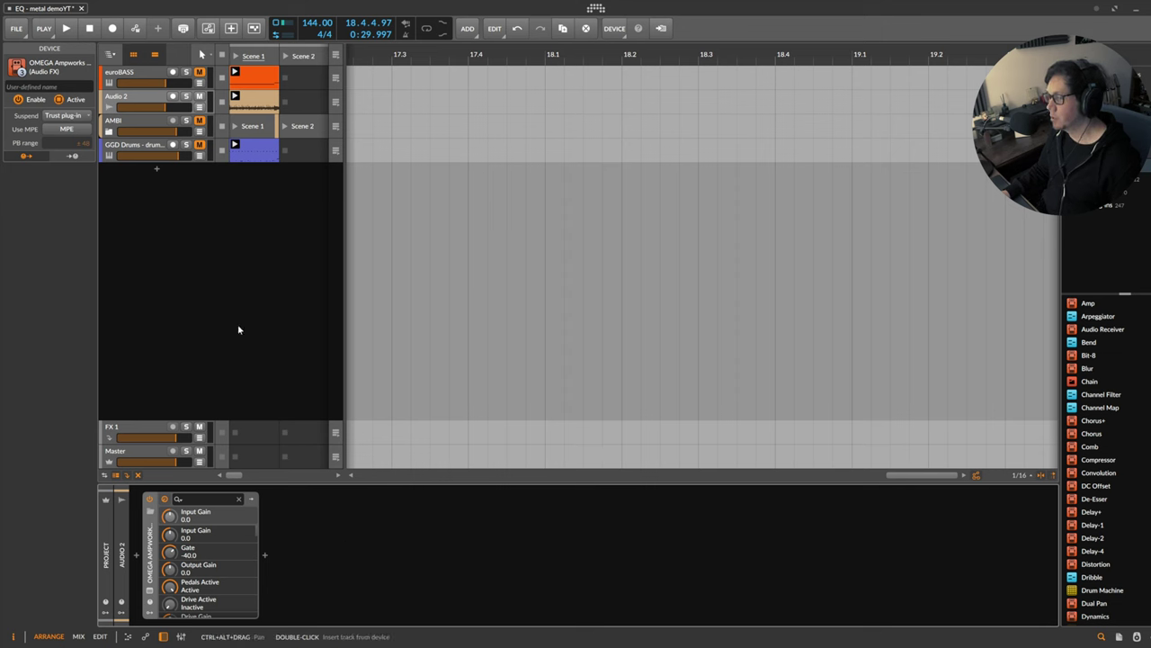
# - Insert TDR Nova on Audio 2 ahead of the Granophyre amp via a 'nova' search
pyautogui.click(137, 557)
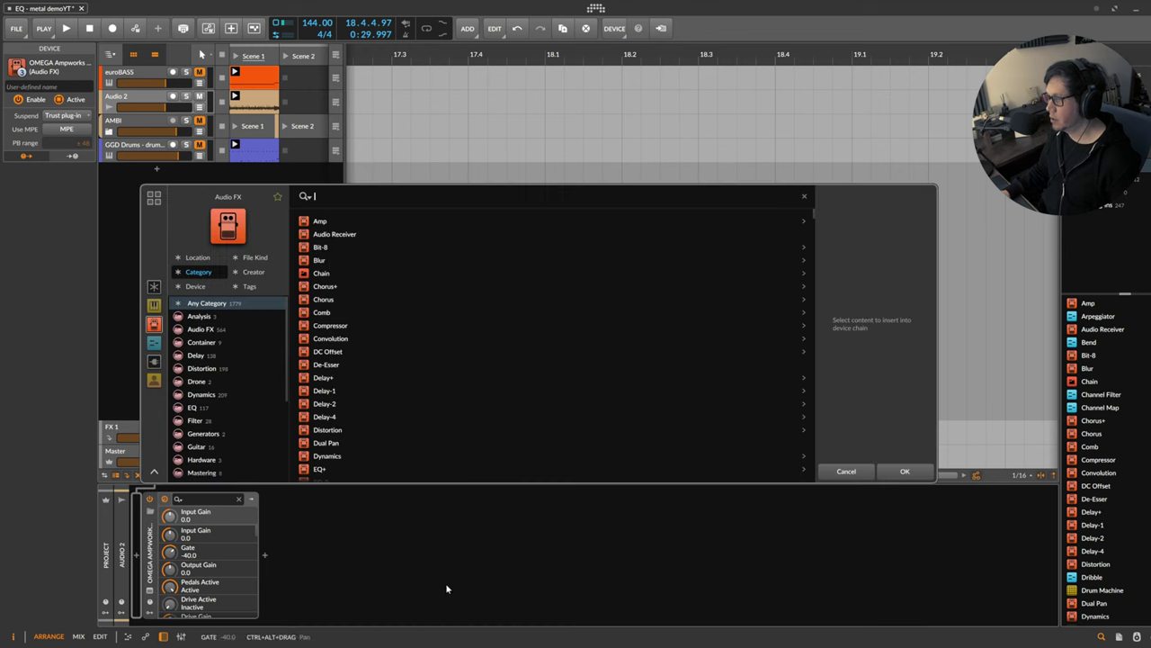
pyautogui.write('nova')
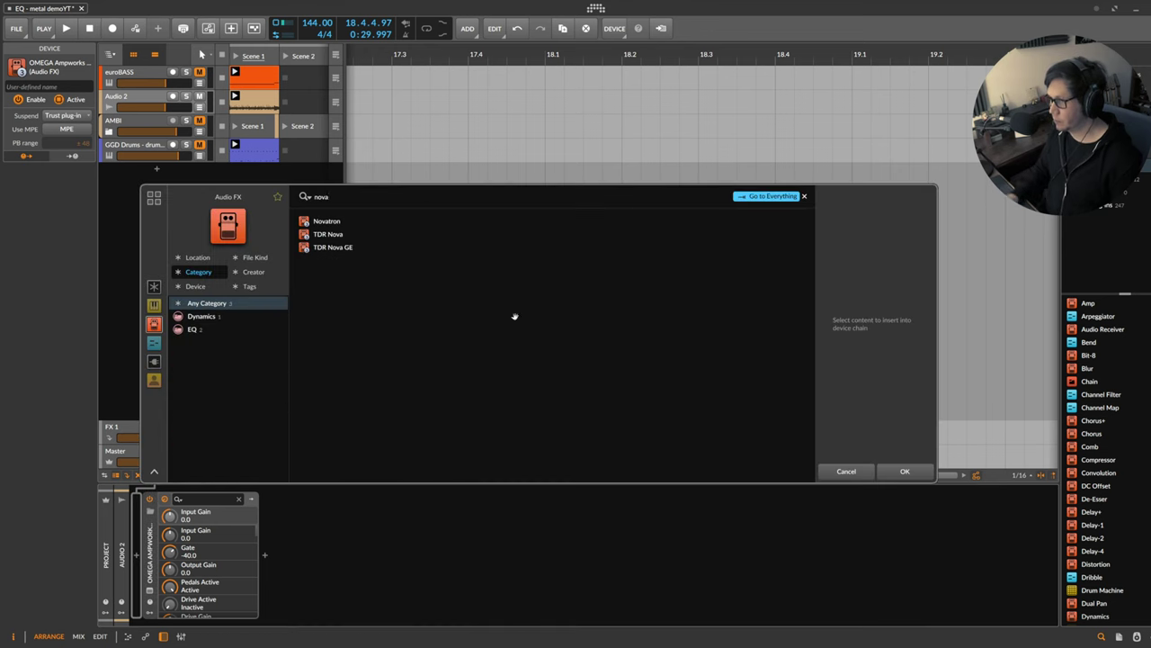
pyautogui.doubleClick(351, 236)
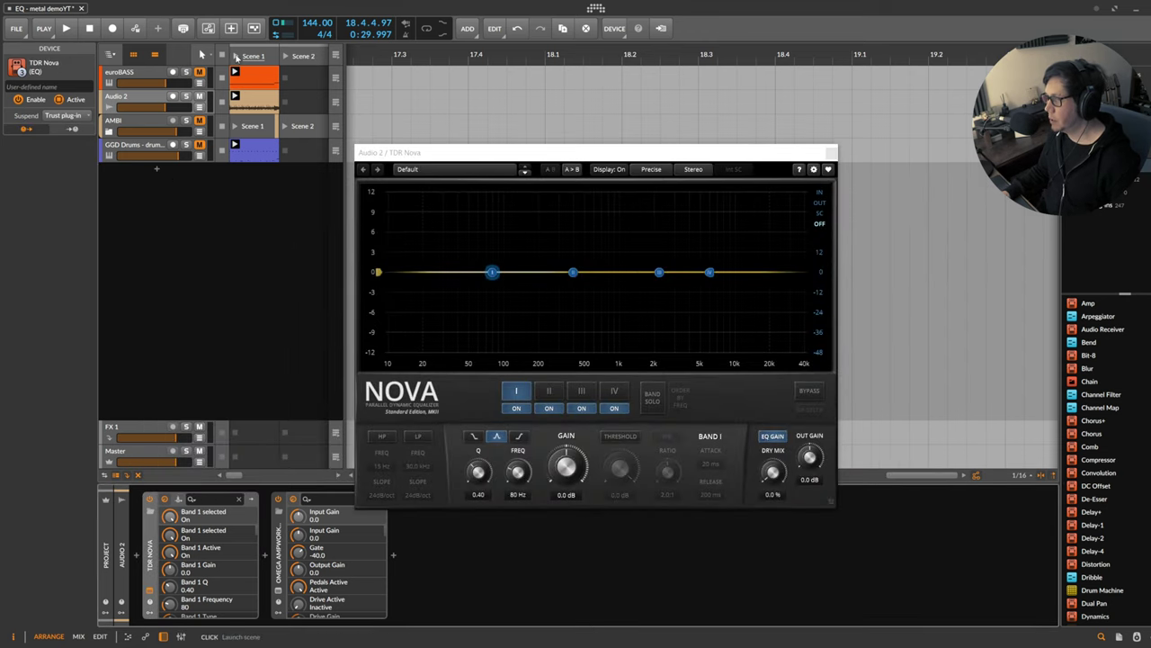
# - Play and stop the track twice to hear the guitar through Nova's flat Default preset
pyautogui.click(66, 28)
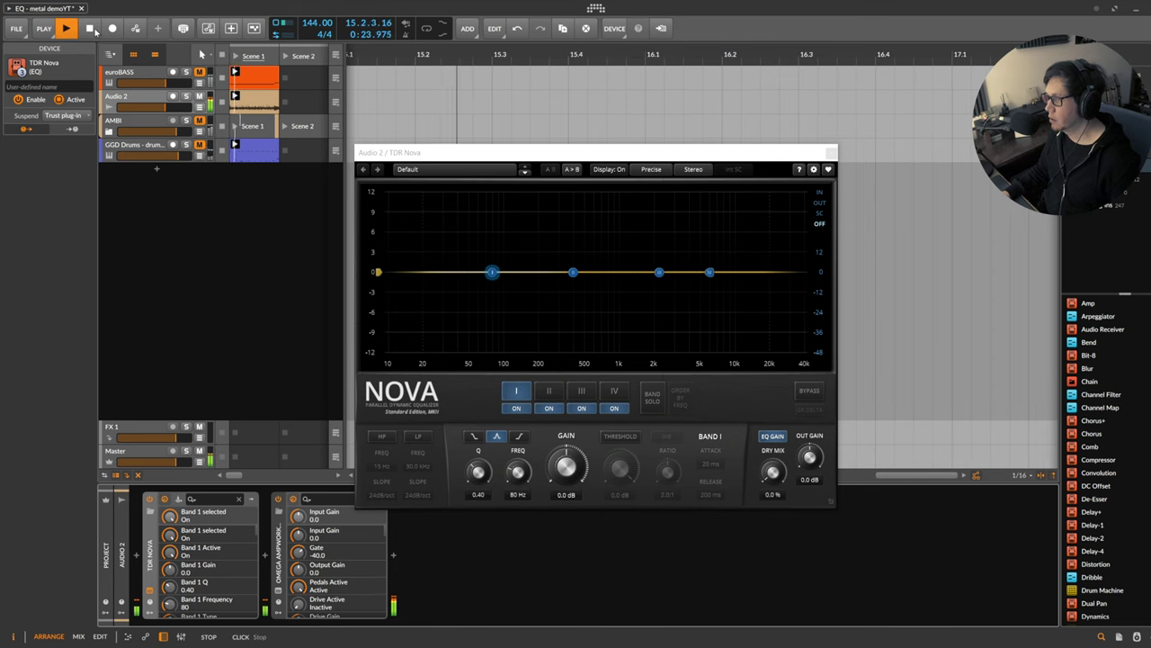
pyautogui.click(90, 29)
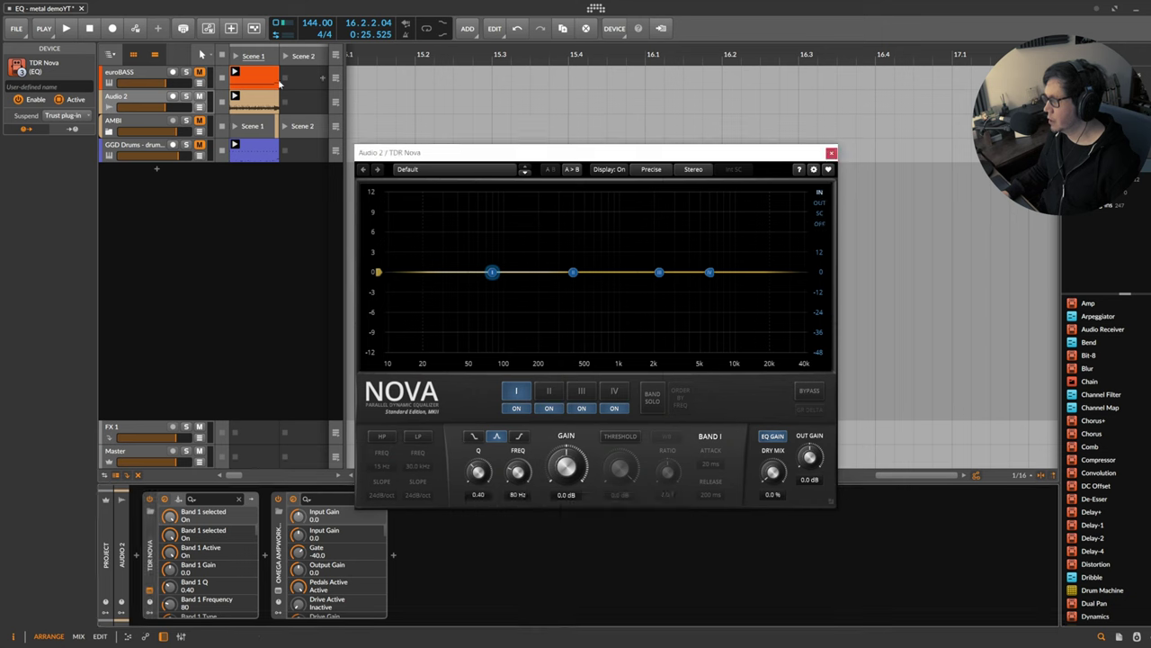
pyautogui.press('space')
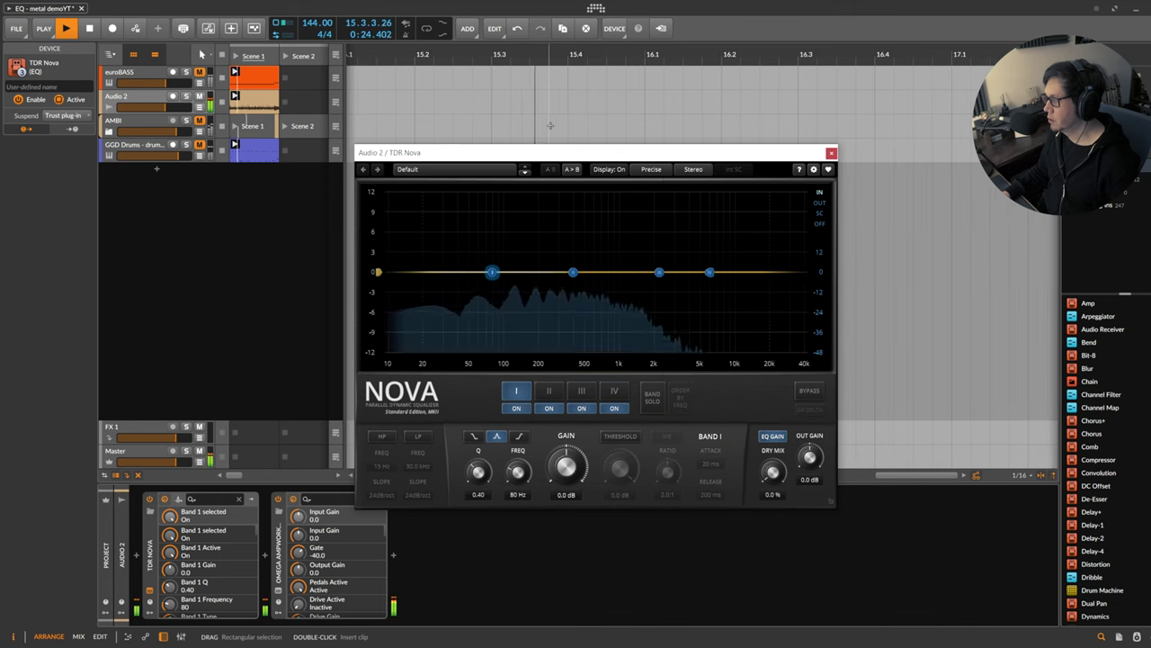
pyautogui.press('space')
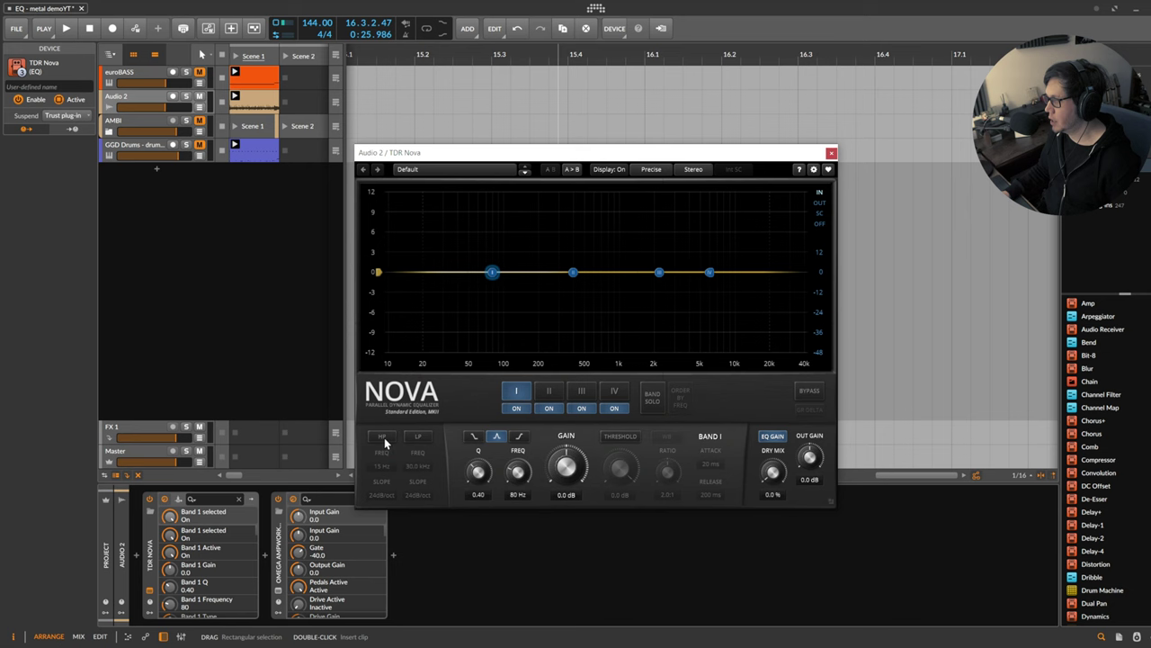
# - Enable Nova's high-pass at 12 dB/oct and sweep its frequency up to 159 Hz during playback
pyautogui.click(384, 437)
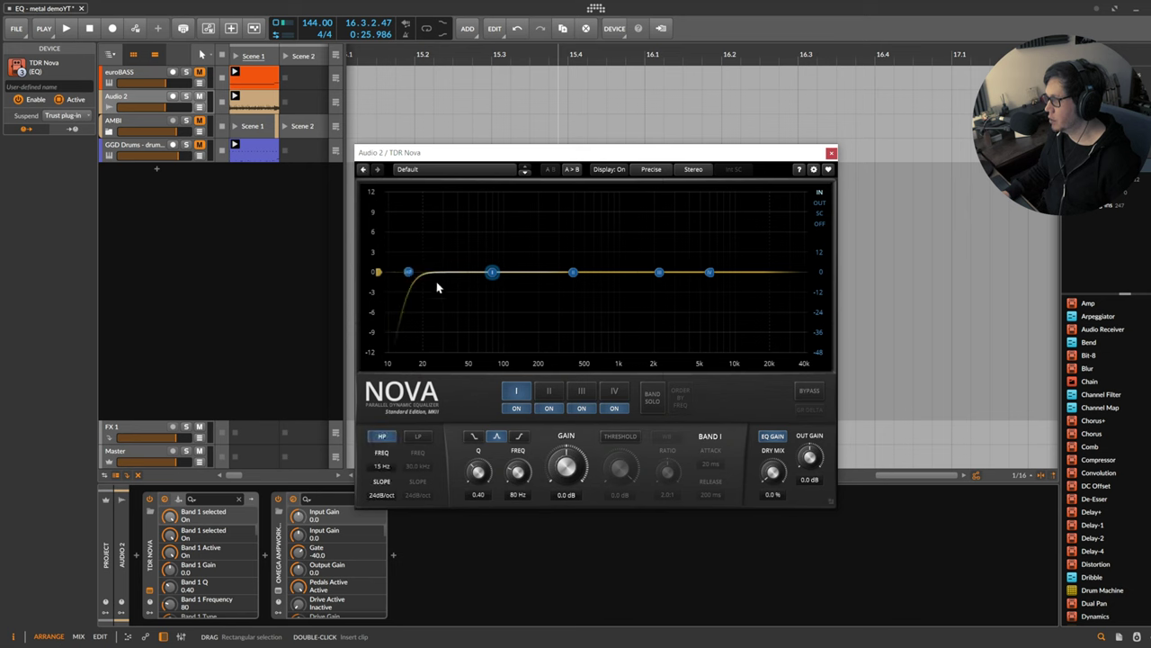
pyautogui.click(382, 496)
pyautogui.click(394, 520)
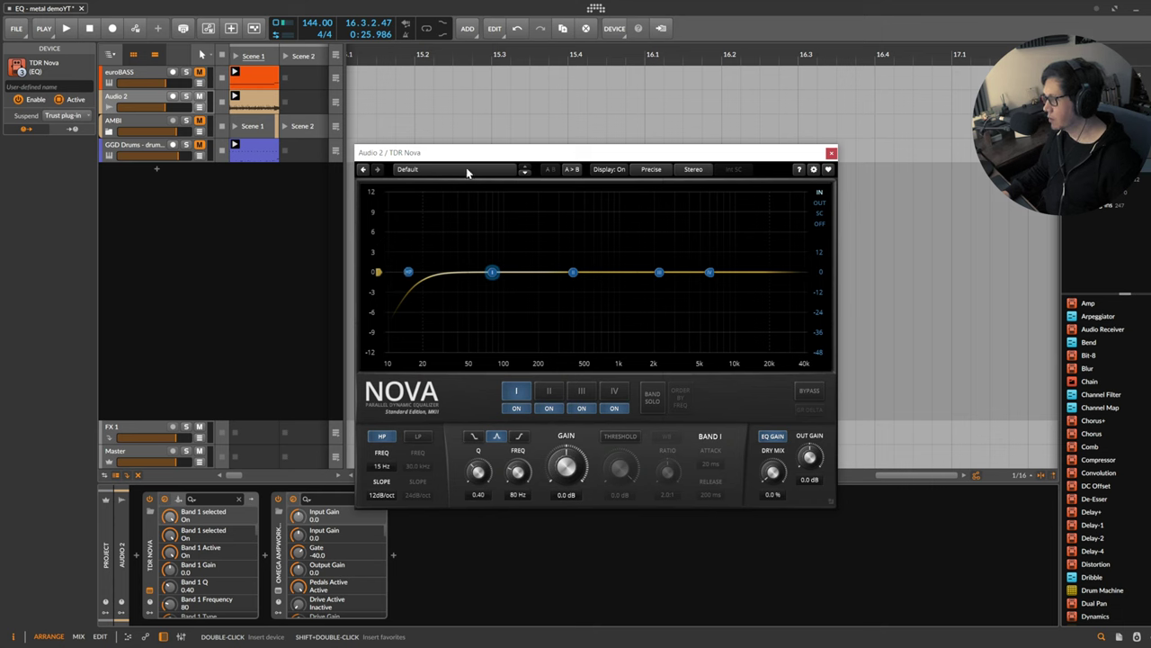
pyautogui.click(66, 28)
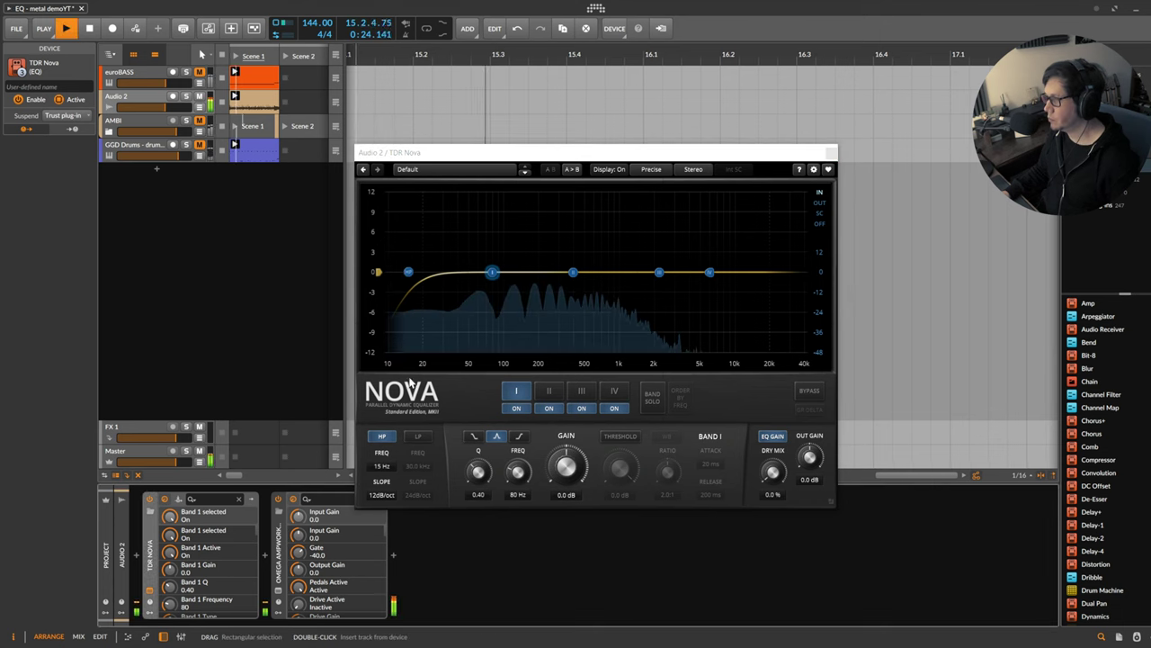
pyautogui.click(388, 468)
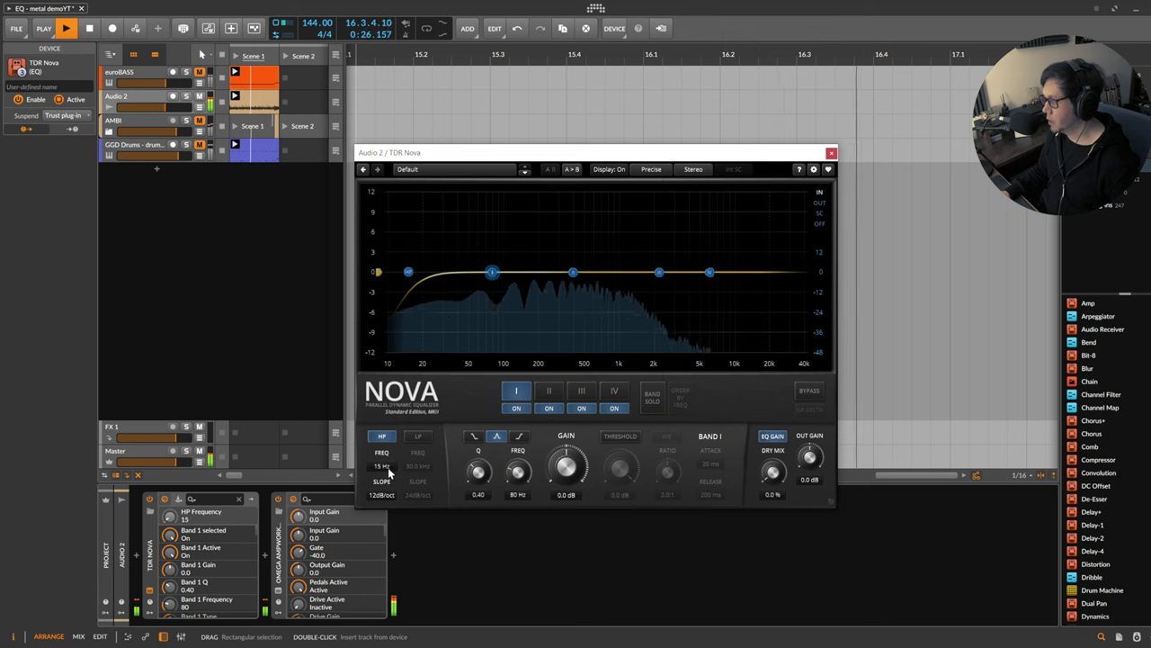
pyautogui.moveTo(388, 471); pyautogui.dragTo(384, 442)
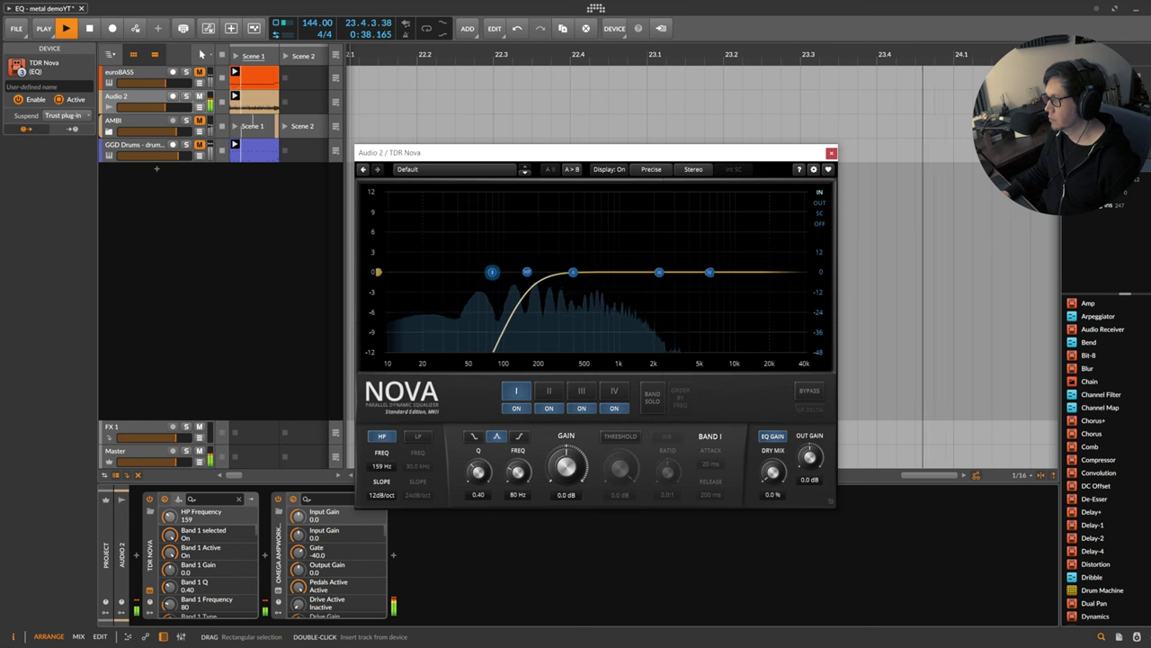
# - Enter 80 Hz as Nova's high-pass frequency and play the guitar to hear the result
pyautogui.doubleClick(382, 466)
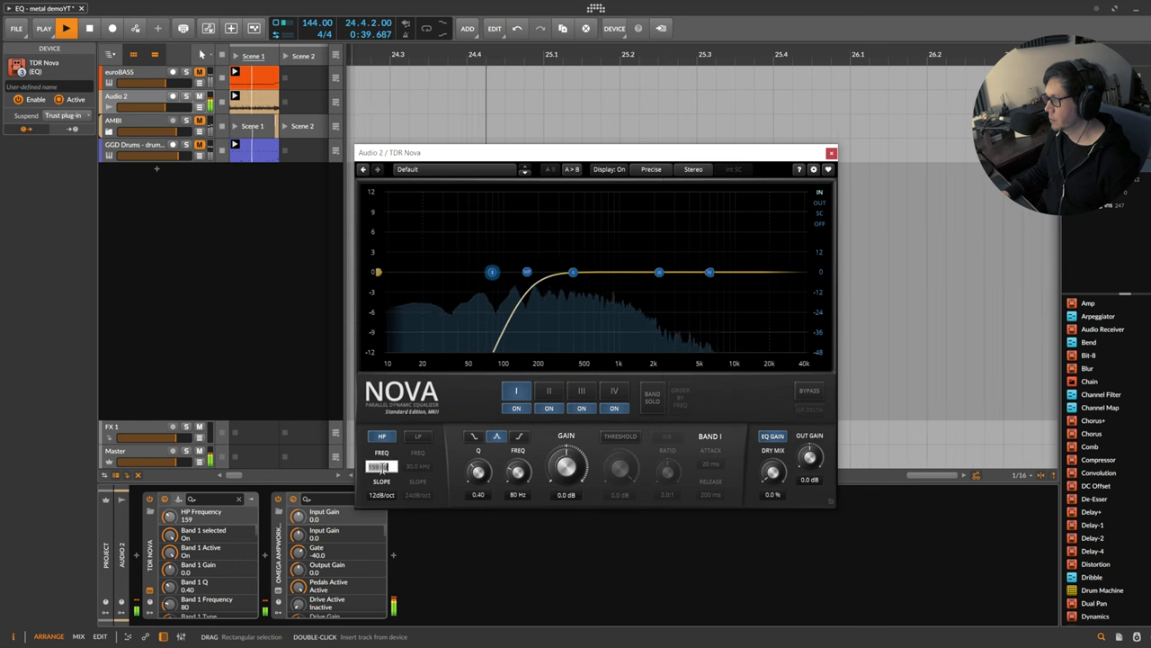
pyautogui.click(308, 402)
pyautogui.press('space')
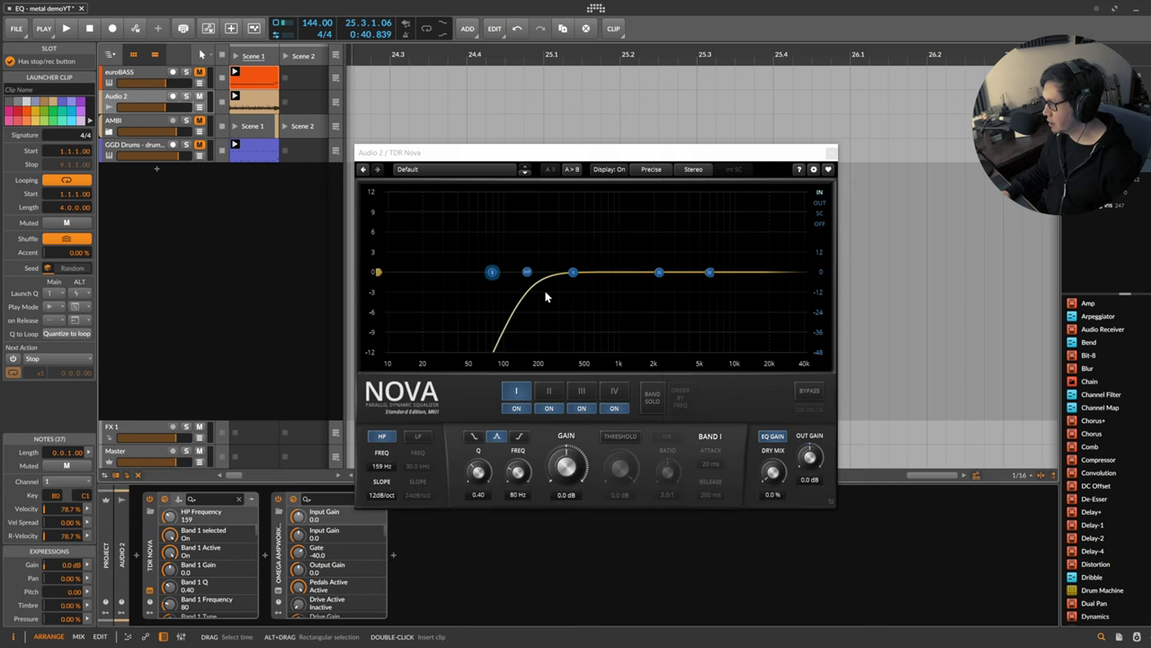
pyautogui.doubleClick(381, 466)
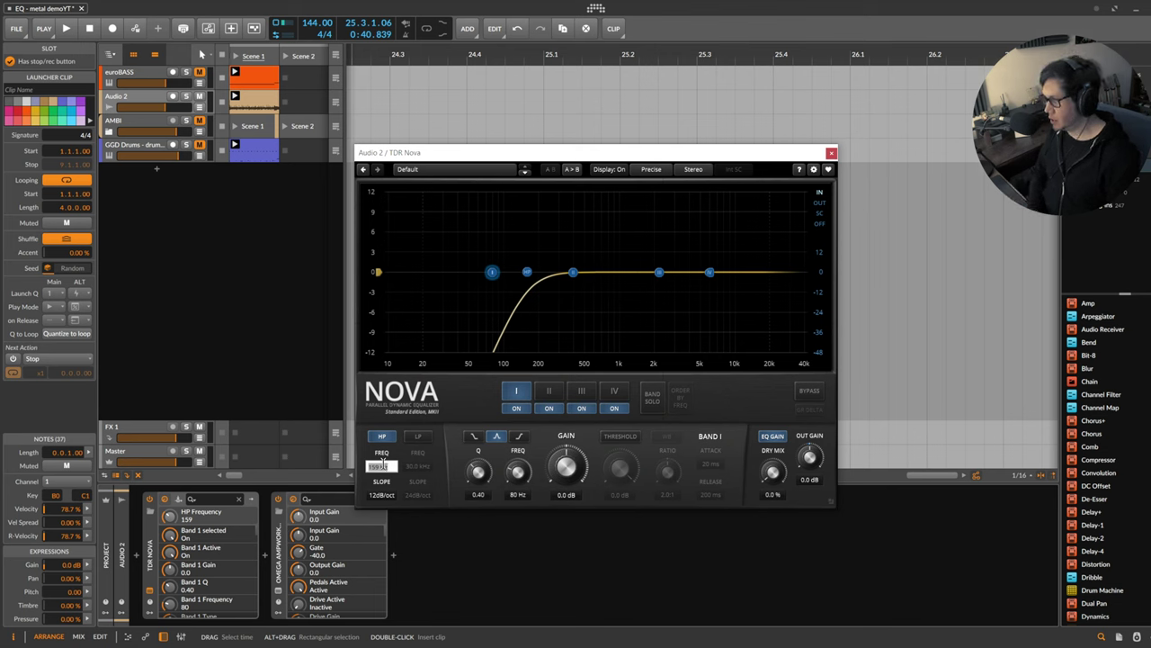
pyautogui.write('8')
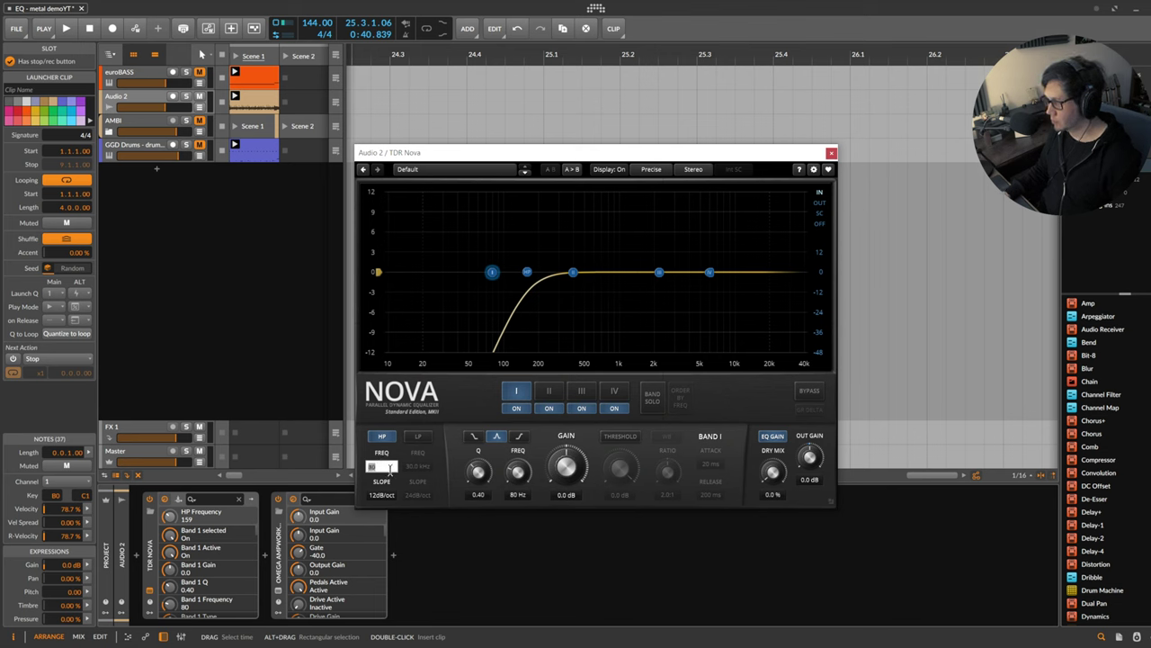
pyautogui.write('0')
pyautogui.press('Return')
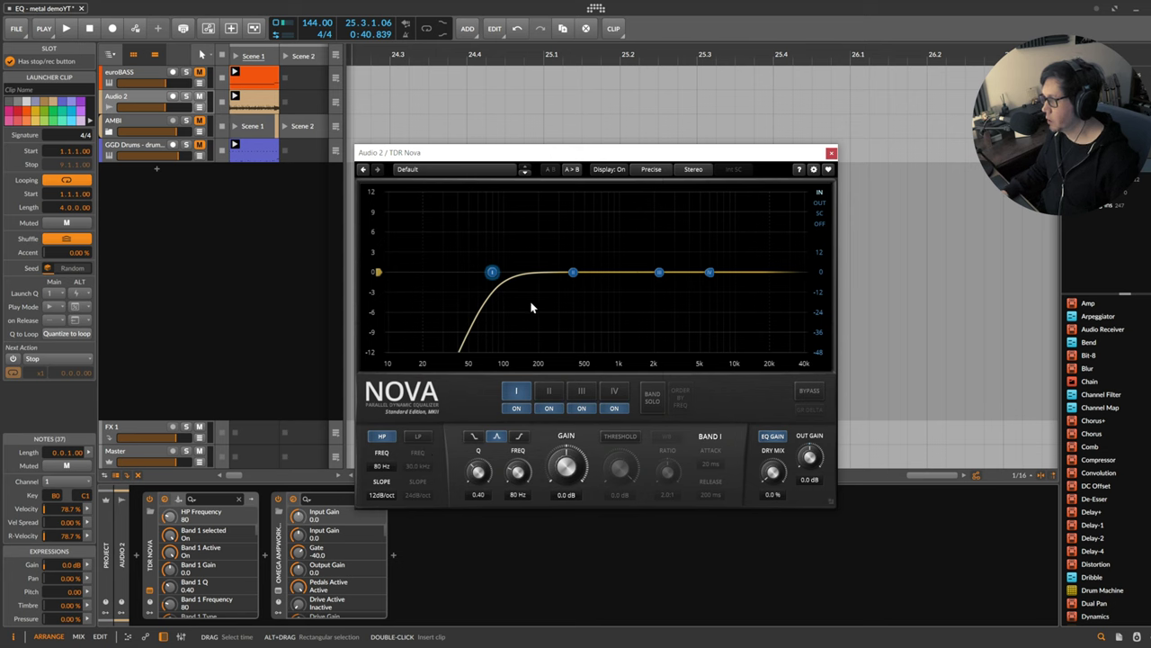
pyautogui.press('space')
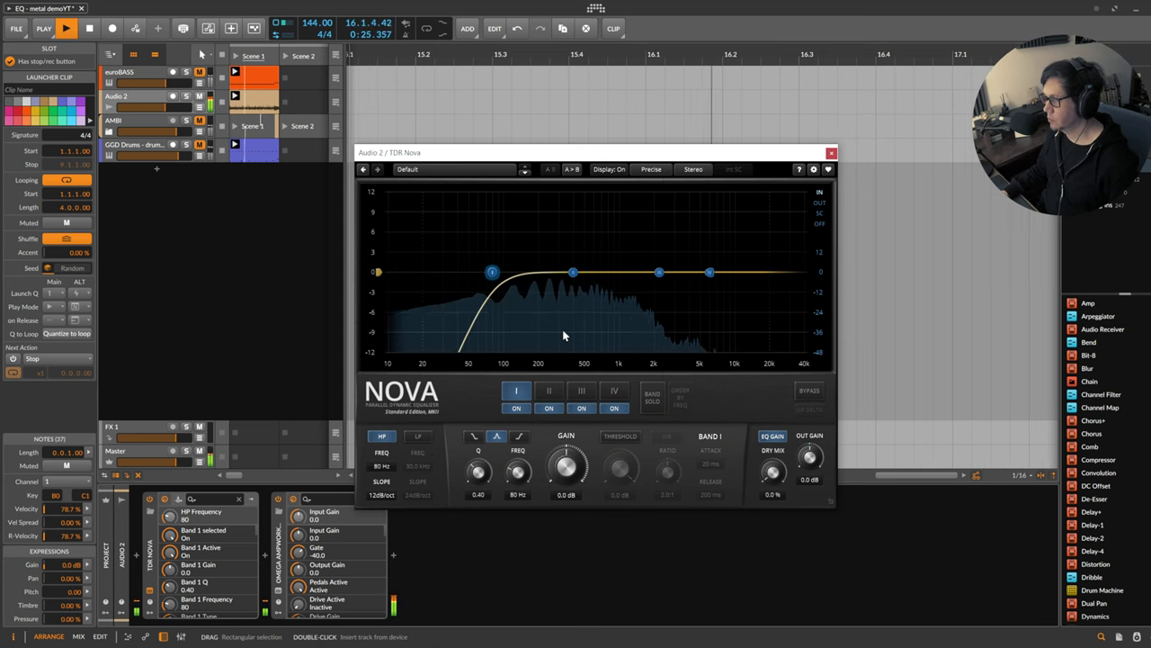
pyautogui.press('space')
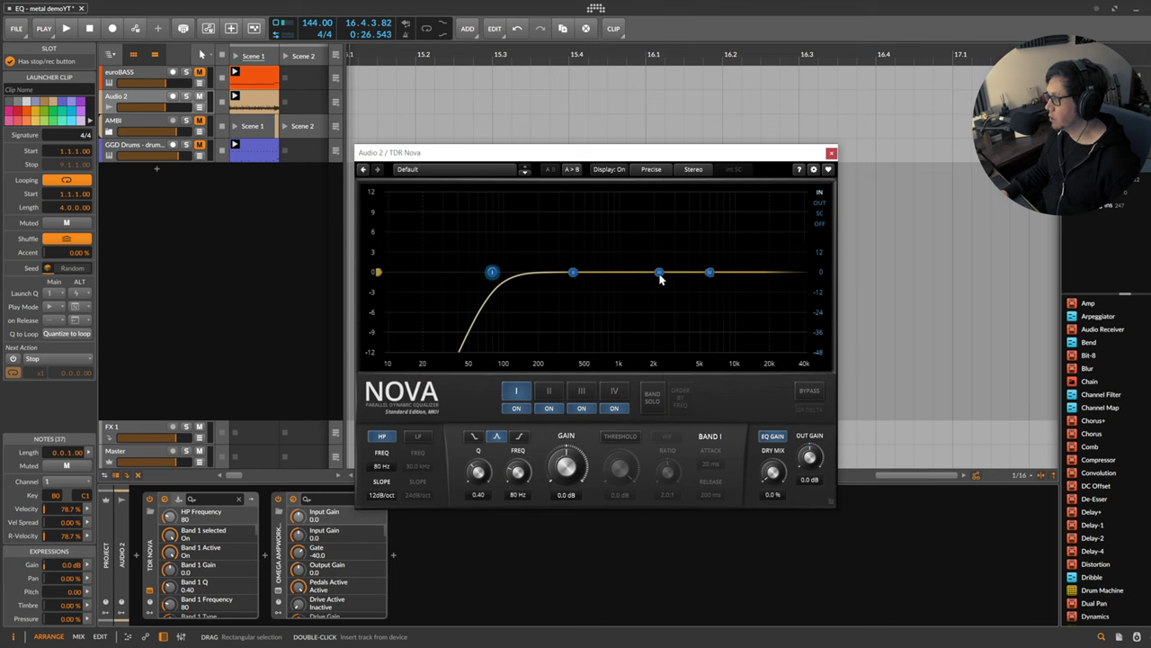
# - Select Nova's Band III and boost its gain to about 8.9 dB at 2200 Hz
pyautogui.click(659, 274)
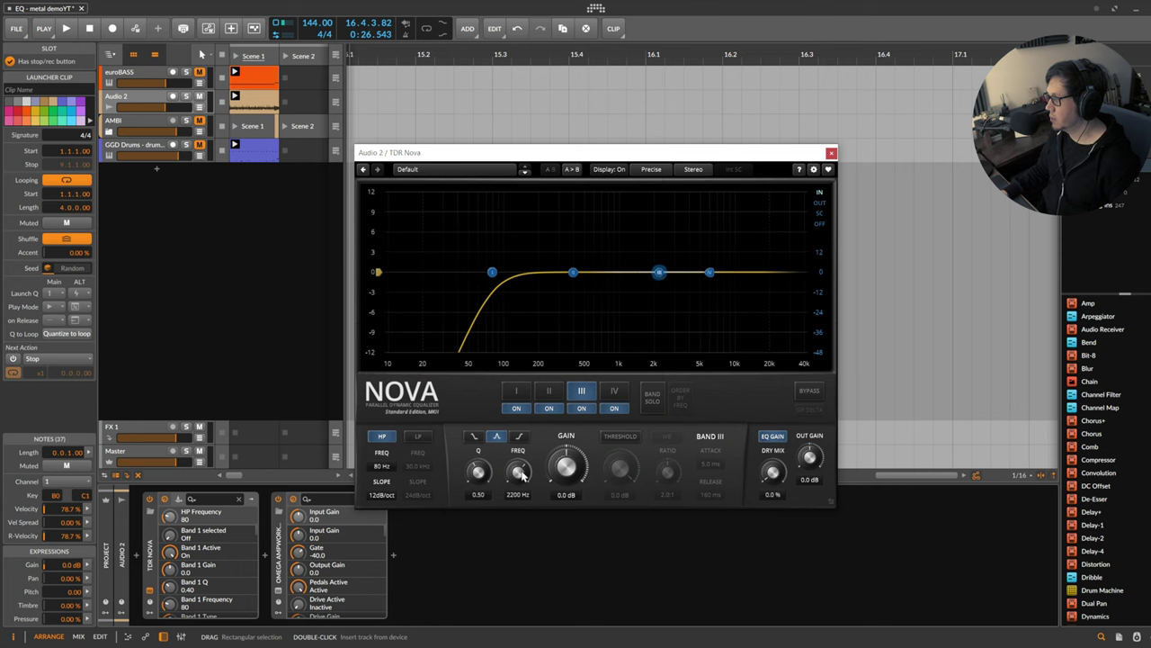
pyautogui.click(575, 476)
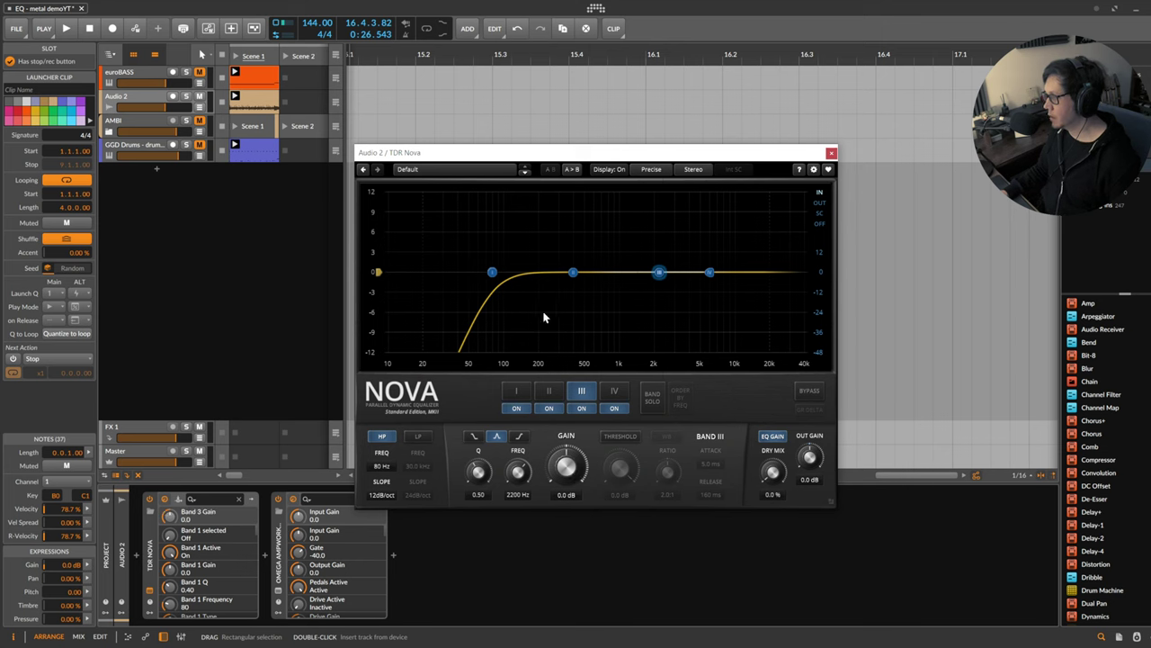
pyautogui.press('space')
pyautogui.moveTo(573, 489); pyautogui.dragTo(573, 379)
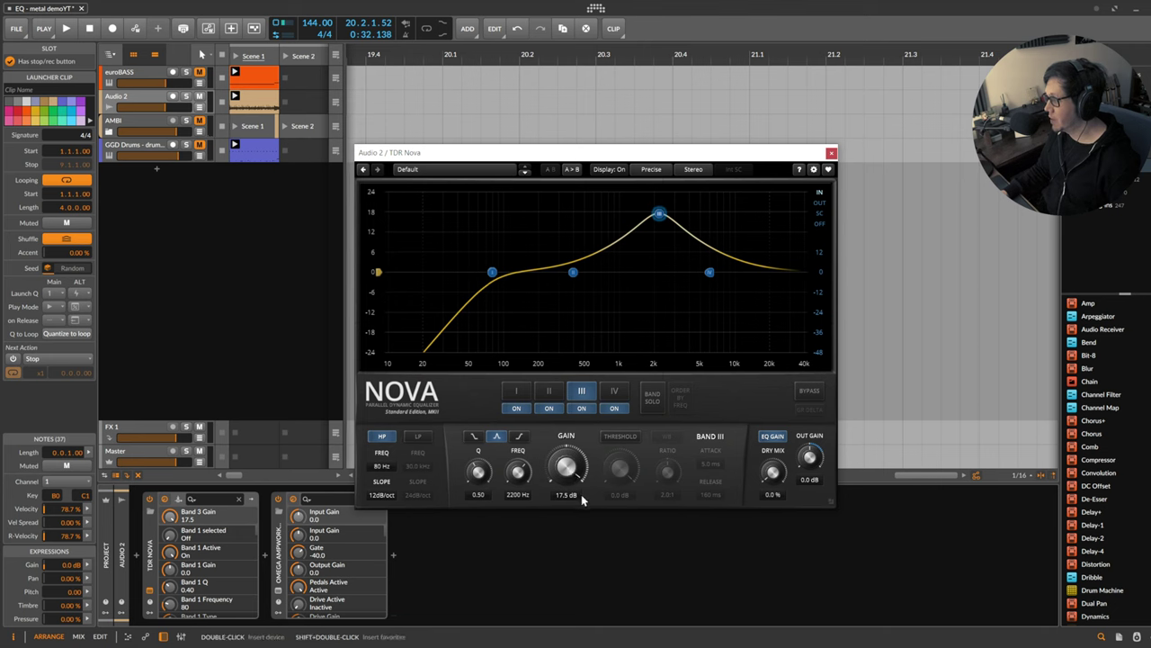
pyautogui.moveTo(581, 494); pyautogui.dragTo(581, 529)
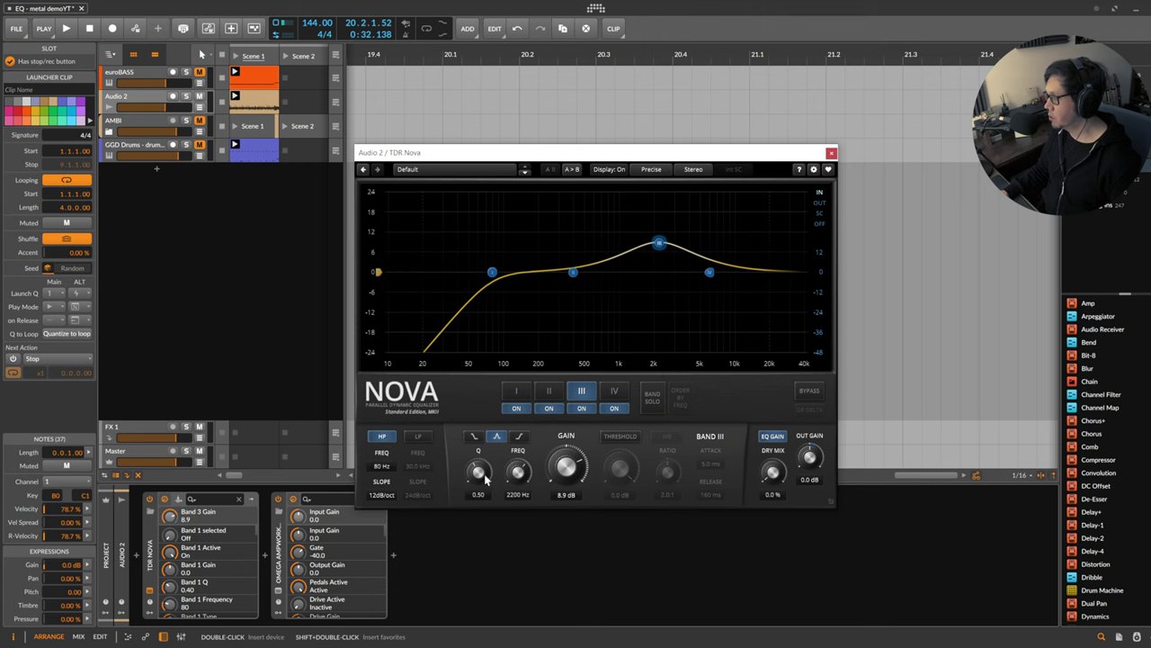
# - Set Band III to Q 0.55 and 10 dB gain, then sweep its frequency to 5.1 kHz
pyautogui.moveTo(483, 477)
pyautogui.mouseDown()
pyautogui.moveTo(483, 434)
pyautogui.moveTo(483, 472)
pyautogui.mouseUp()
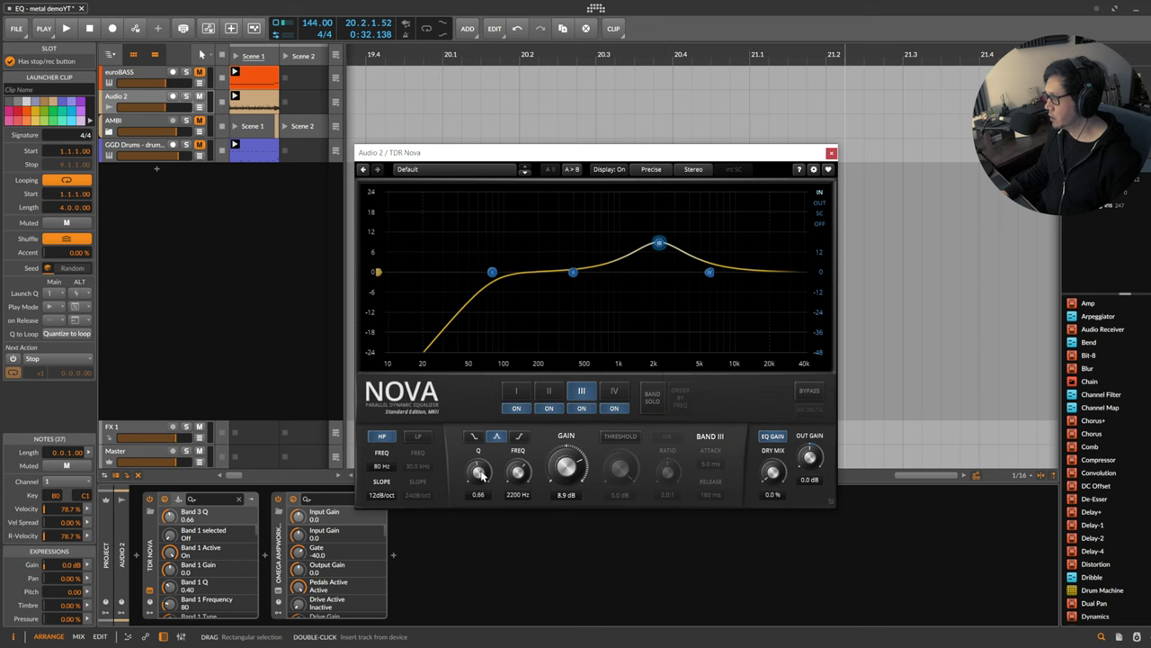
pyautogui.moveTo(482, 476); pyautogui.dragTo(482, 487)
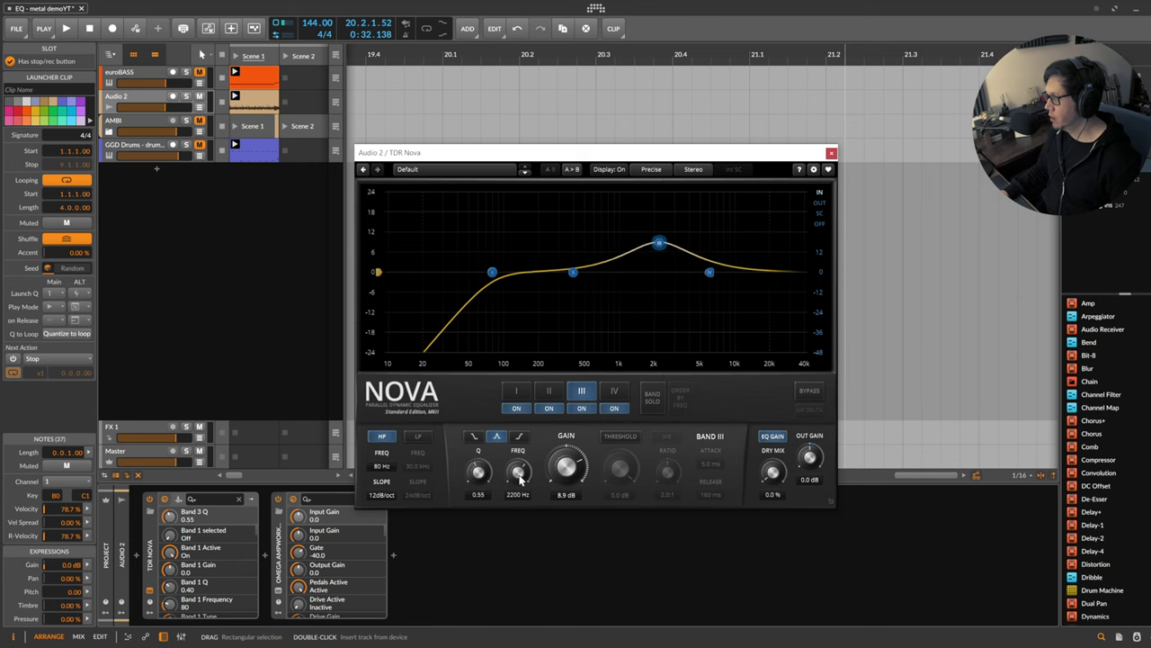
pyautogui.moveTo(576, 474); pyautogui.dragTo(576, 462)
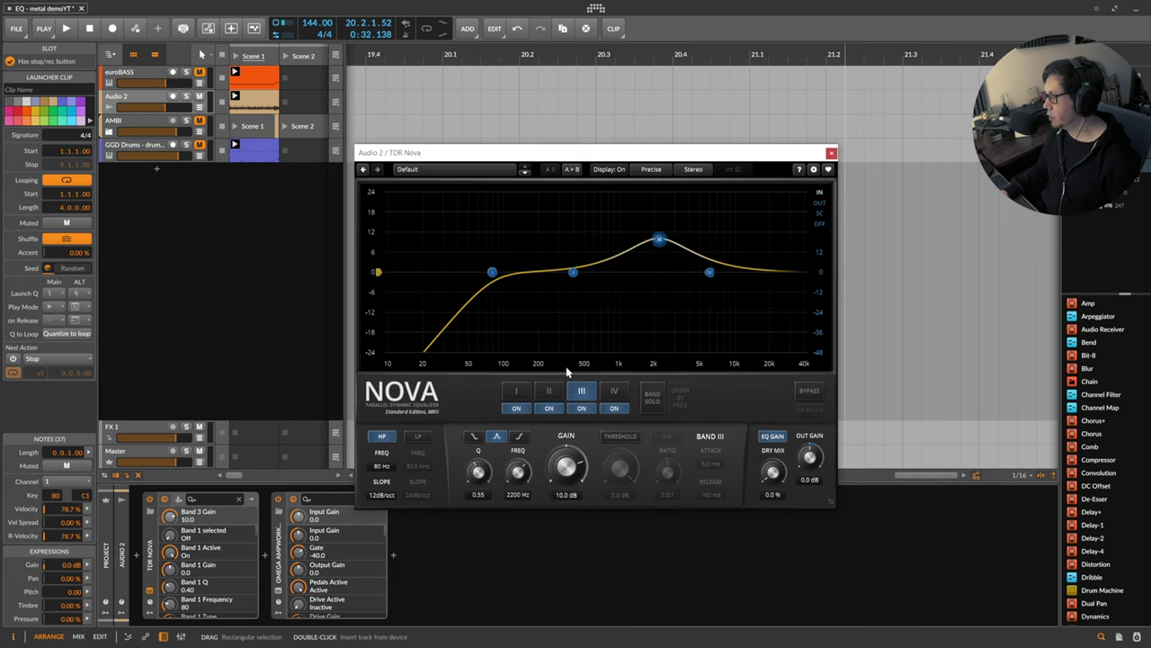
pyautogui.press('space')
pyautogui.moveTo(518, 471)
pyautogui.mouseDown()
pyautogui.moveTo(518, 492)
pyautogui.moveTo(518, 464)
pyautogui.mouseUp()
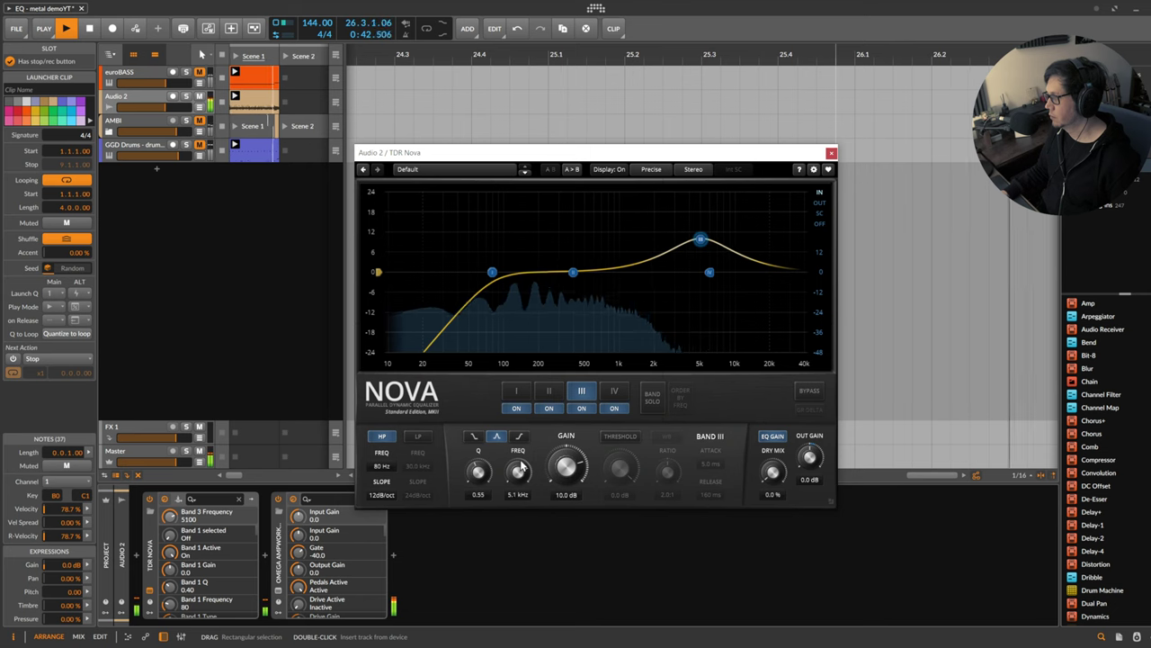
pyautogui.press('space')
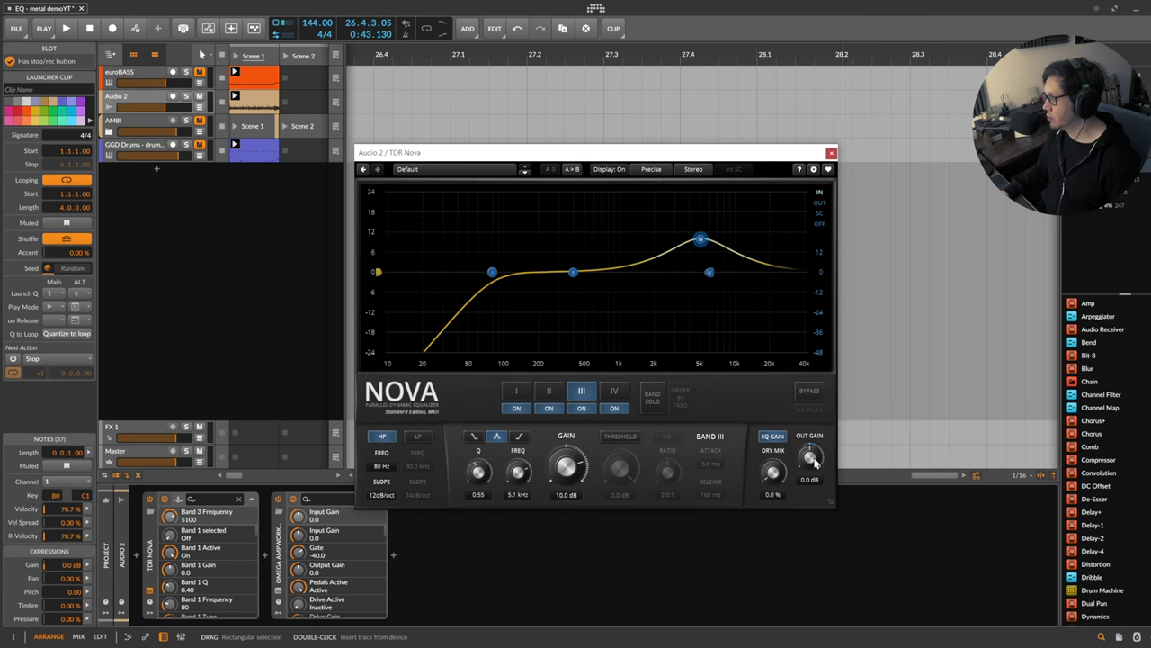
# - Raise Nova's output gain during playback, then reset it back to 0 dB
pyautogui.press('space')
pyautogui.moveTo(816, 461); pyautogui.dragTo(815, 378)
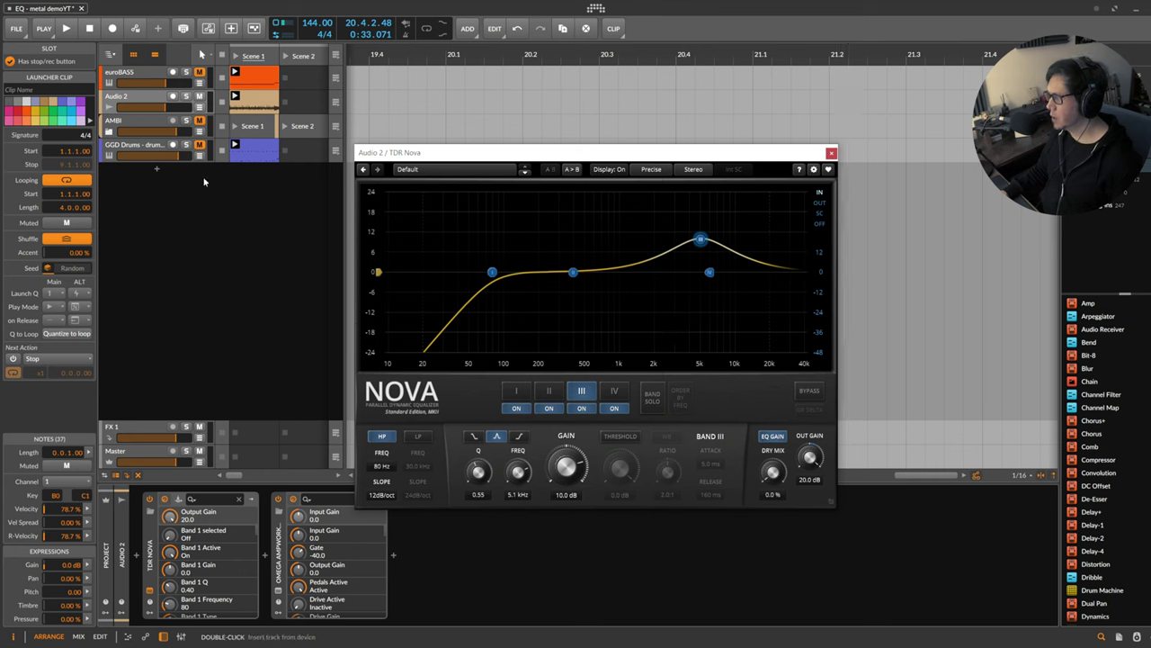
pyautogui.doubleClick(811, 459)
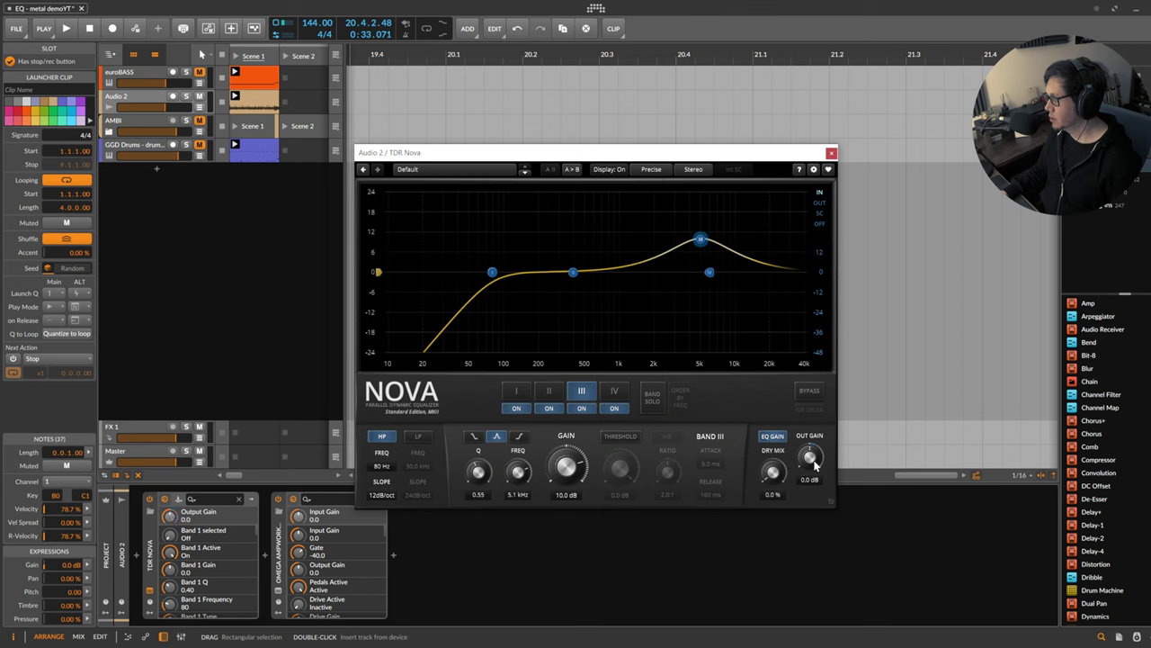
# - Close the first Nova and insert a second TDR Nova after the Granophyre amp
pyautogui.click(832, 155)
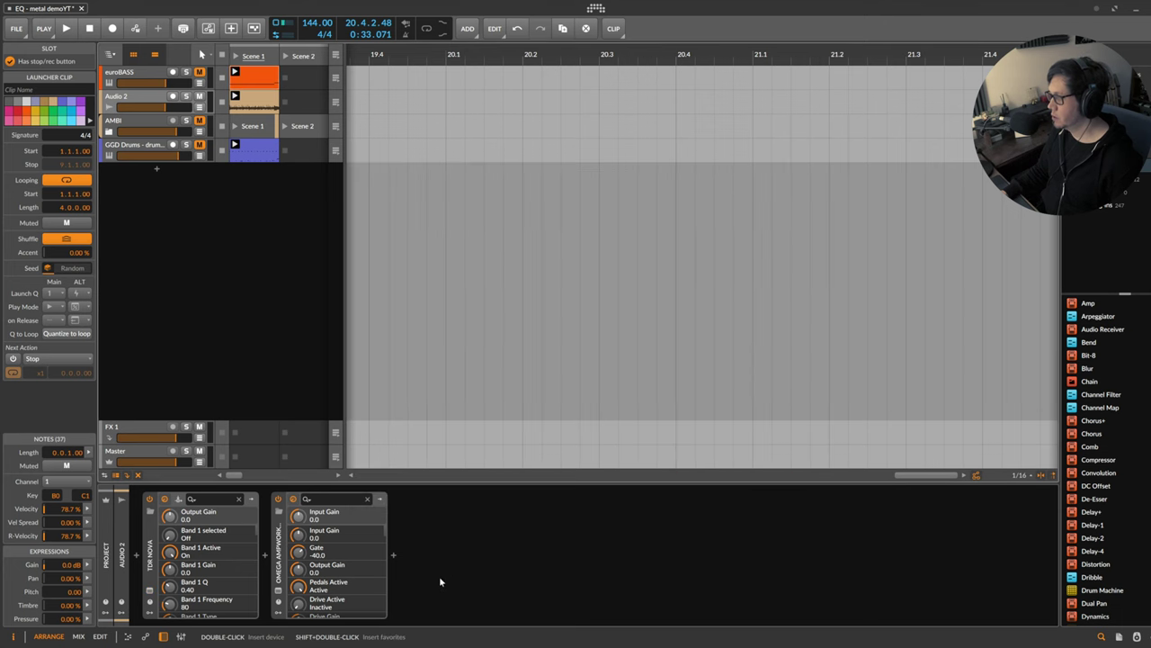
pyautogui.click(394, 558)
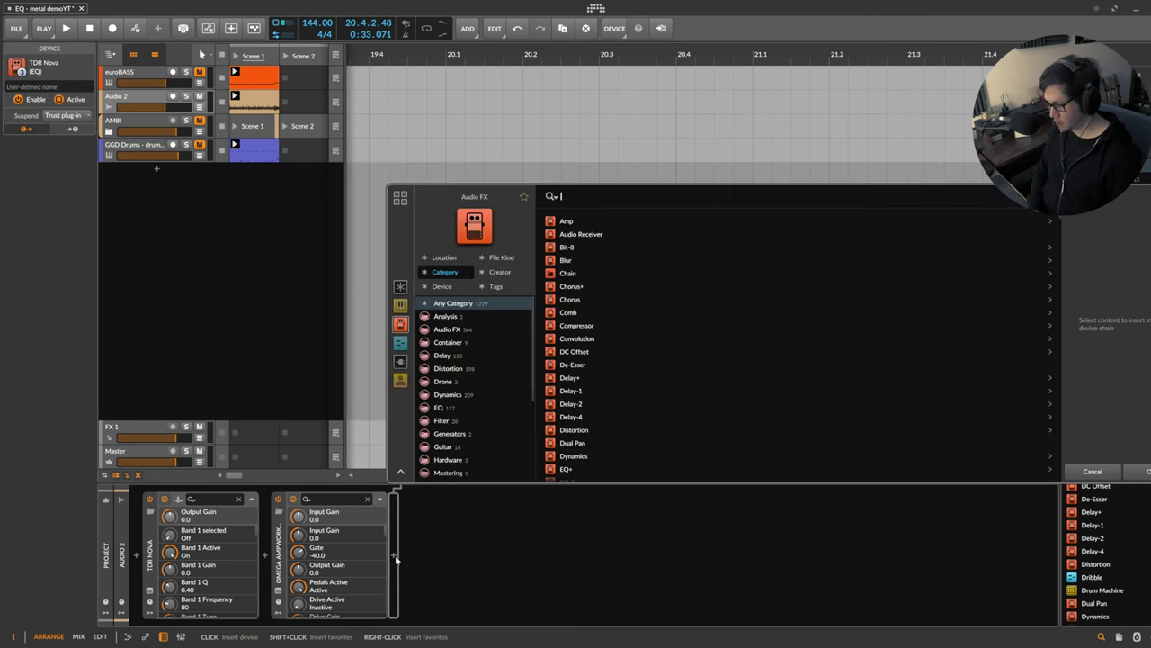
pyautogui.write('nova')
pyautogui.press('Down')
pyautogui.press('Return')
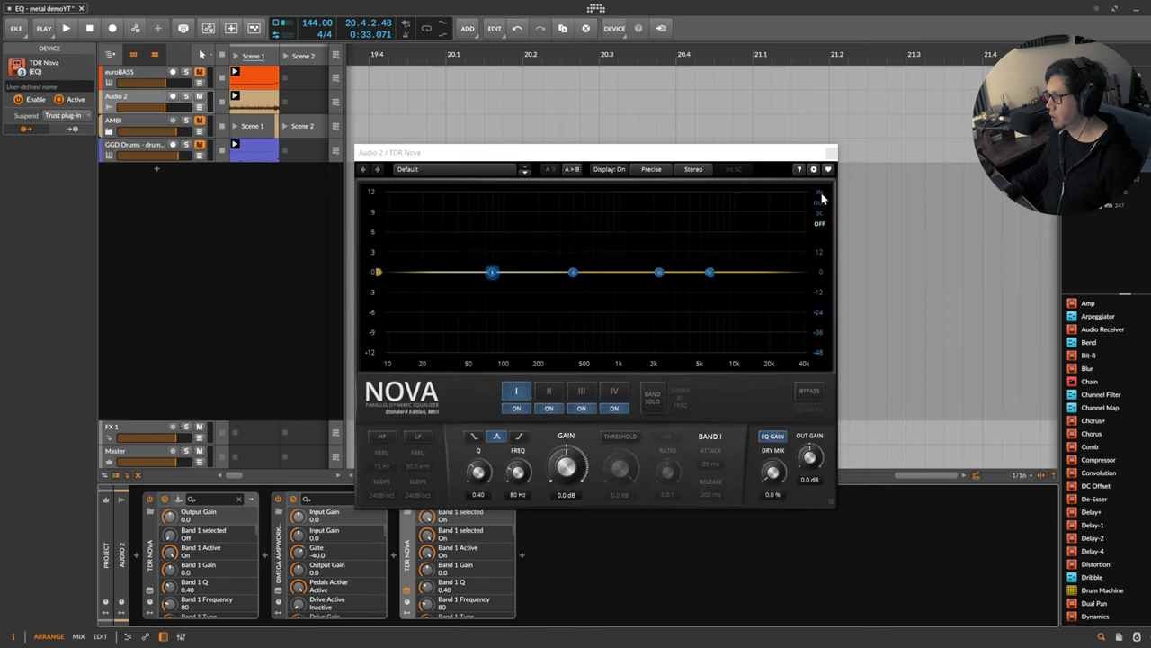
# - Move the new Nova window aside and play the track to view the amp's spectrum
pyautogui.moveTo(639, 153); pyautogui.dragTo(794, 160)
pyautogui.press('space')
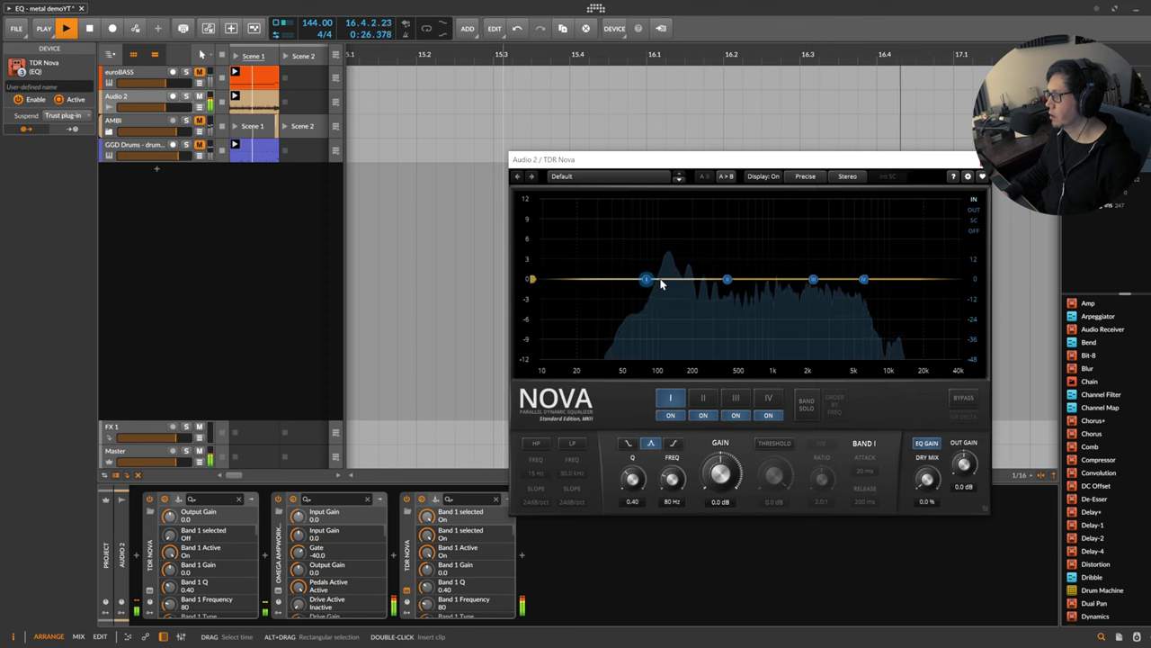
pyautogui.press('space')
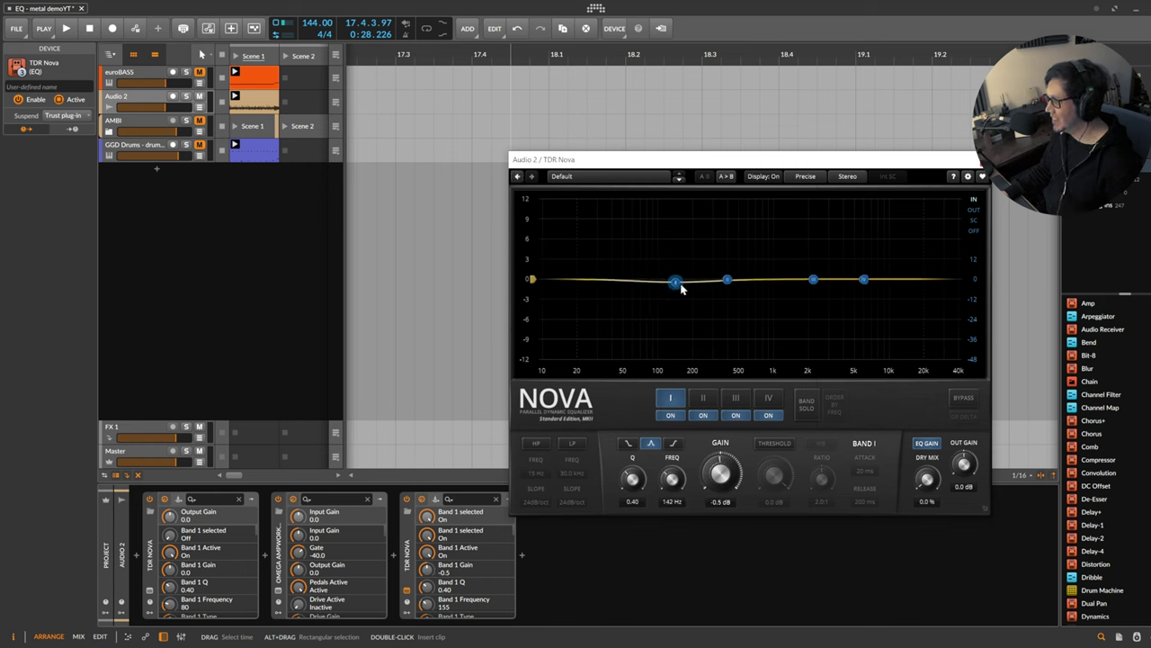
# - Move the second Nova's Band I to 150 Hz and set its Q to 0.55
pyautogui.moveTo(681, 286); pyautogui.dragTo(677, 285)
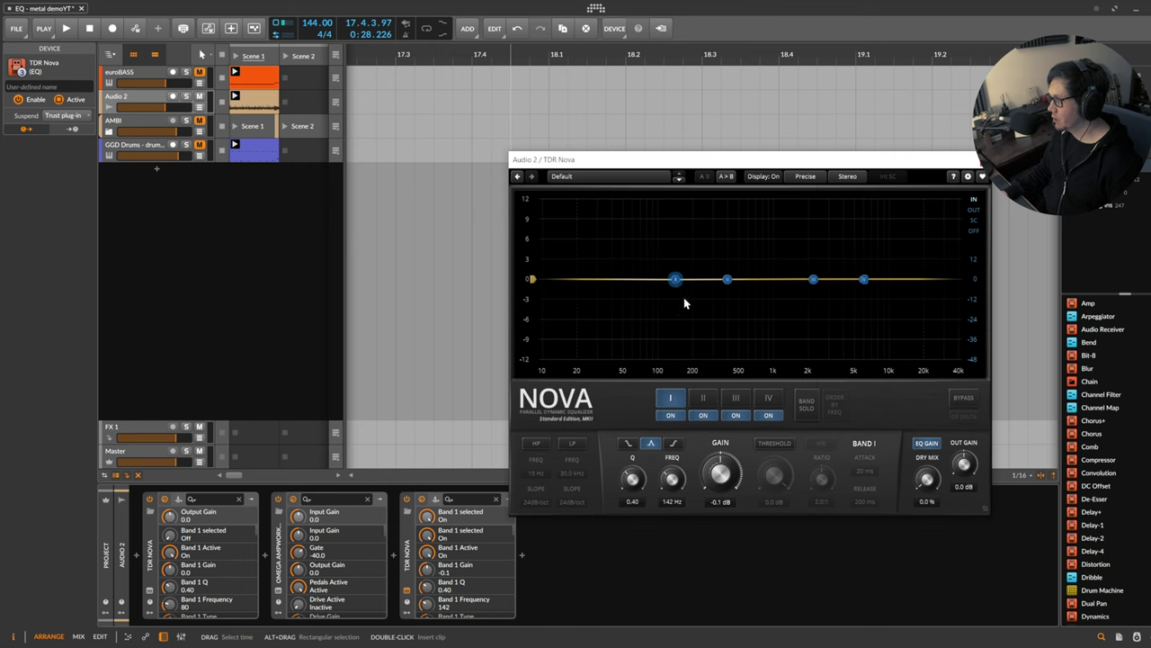
pyautogui.click(673, 484)
pyautogui.click(635, 484)
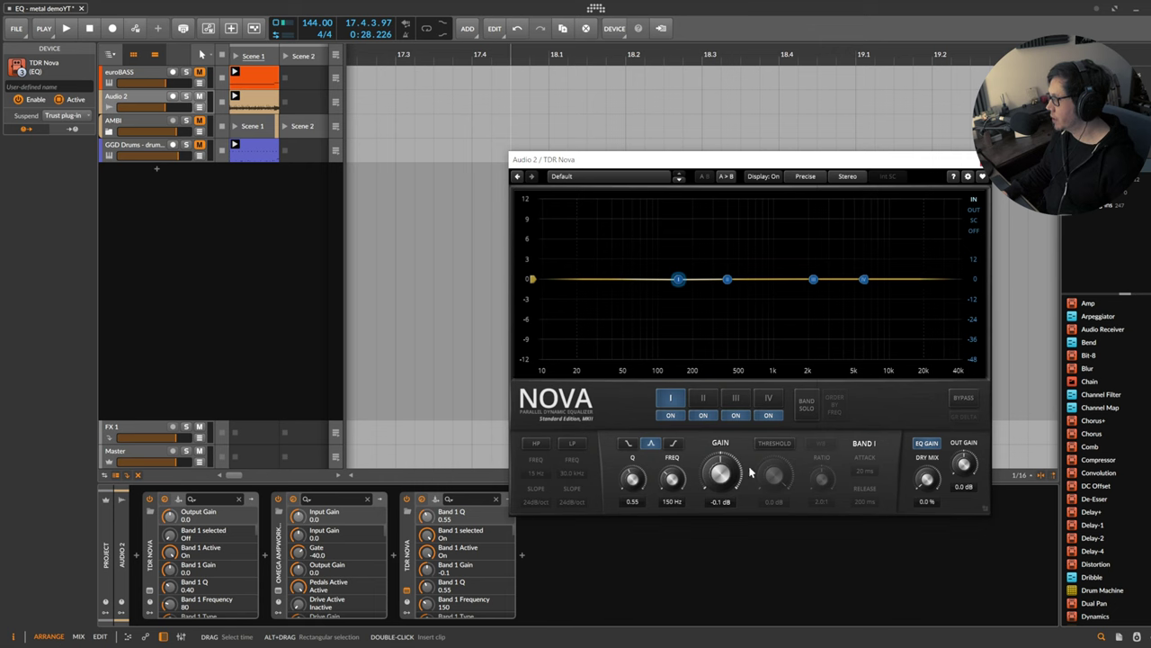
# - Enable dynamics on the post-amp Nova's Band I and set a 10 ms attack
pyautogui.click(777, 445)
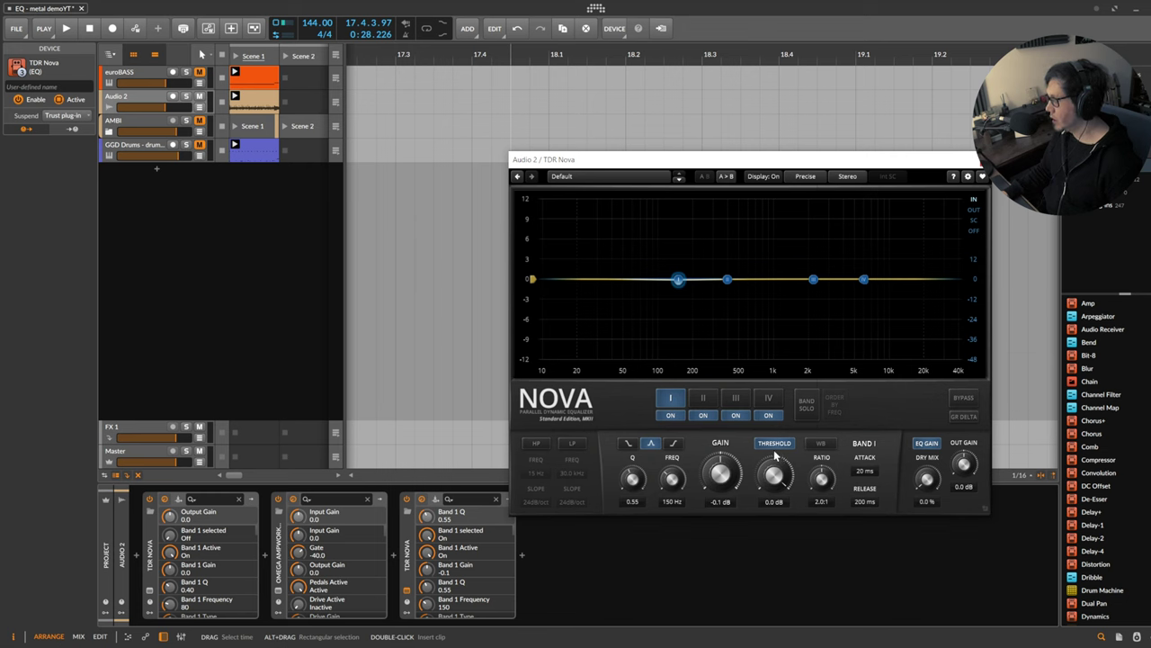
pyautogui.doubleClick(867, 472)
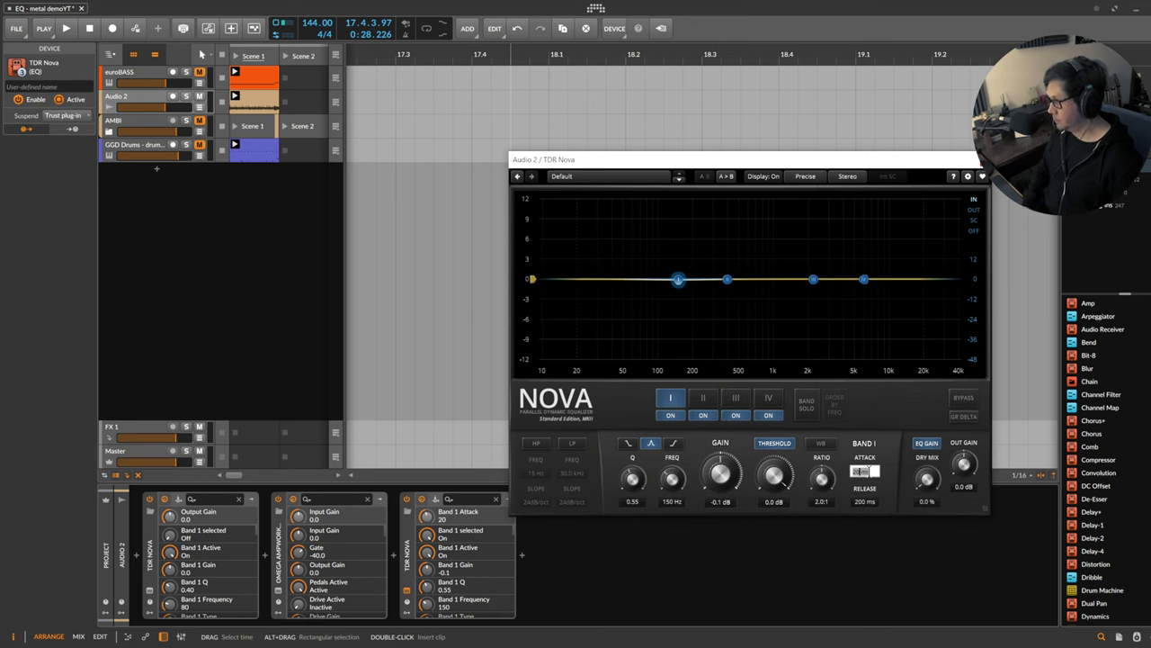
pyautogui.write('10')
pyautogui.press('Return')
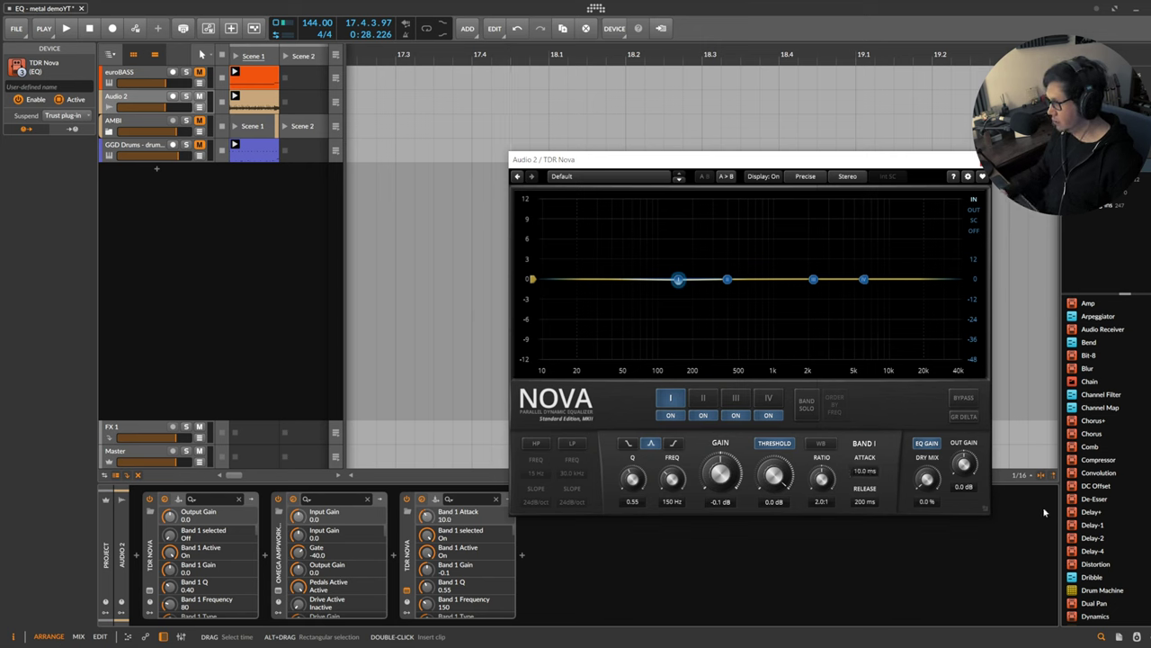
# - Set Band I's release to 25 ms and ratio to 4:1, and reset its gain to 0 dB
pyautogui.doubleClick(868, 502)
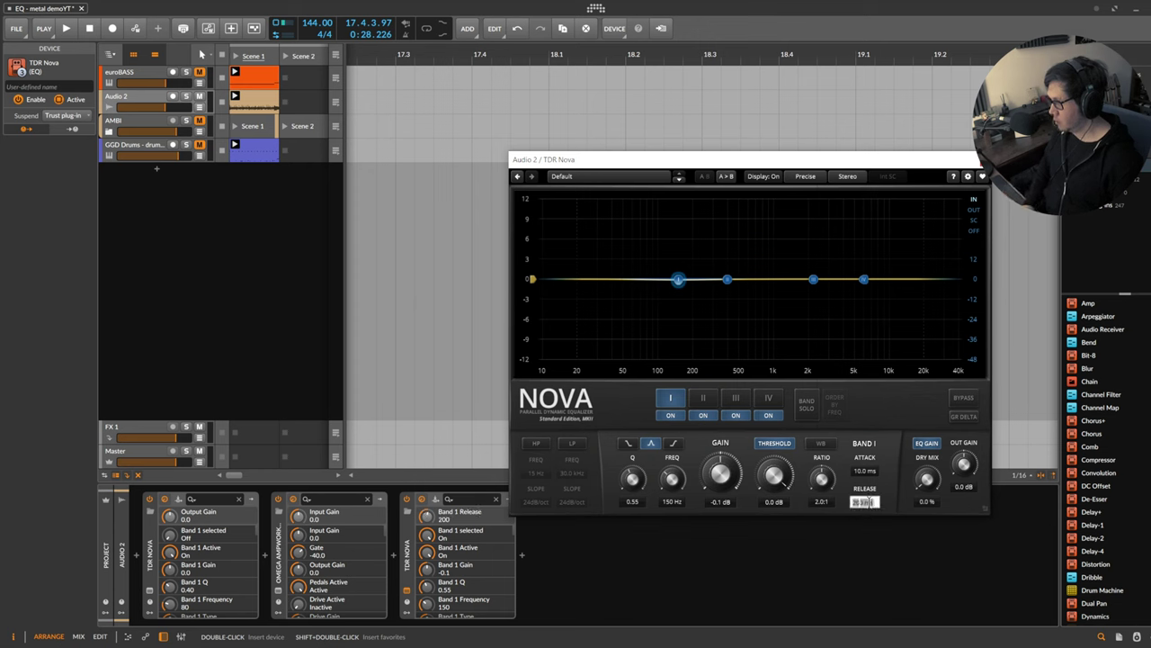
pyautogui.write('25')
pyautogui.press('Return')
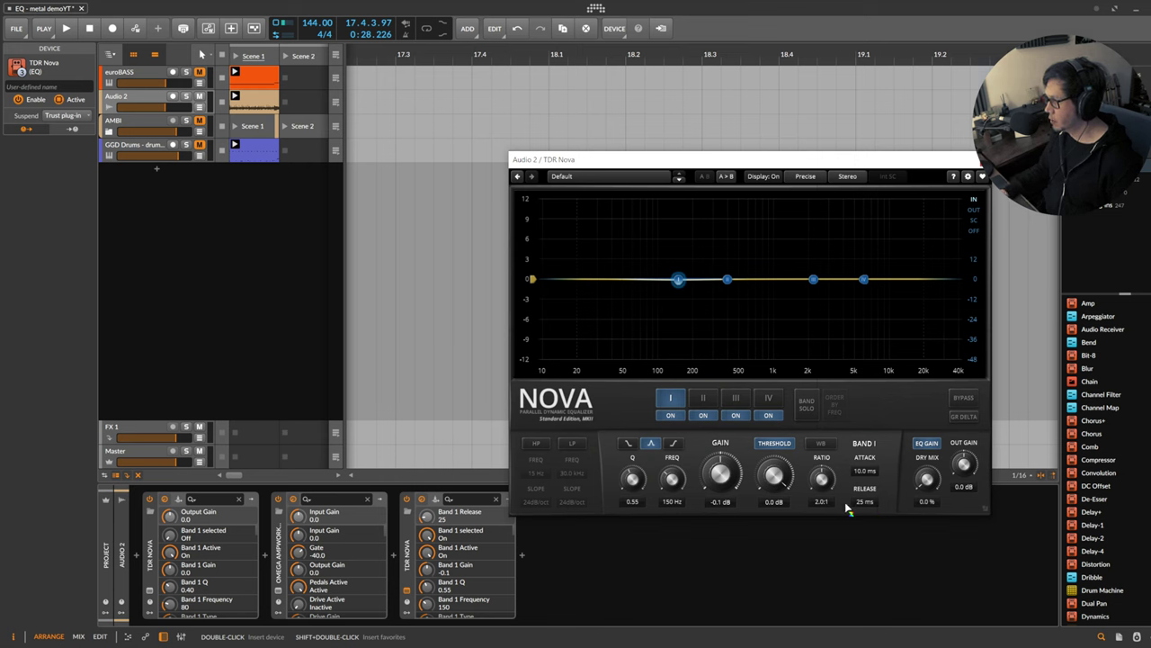
pyautogui.click(830, 477)
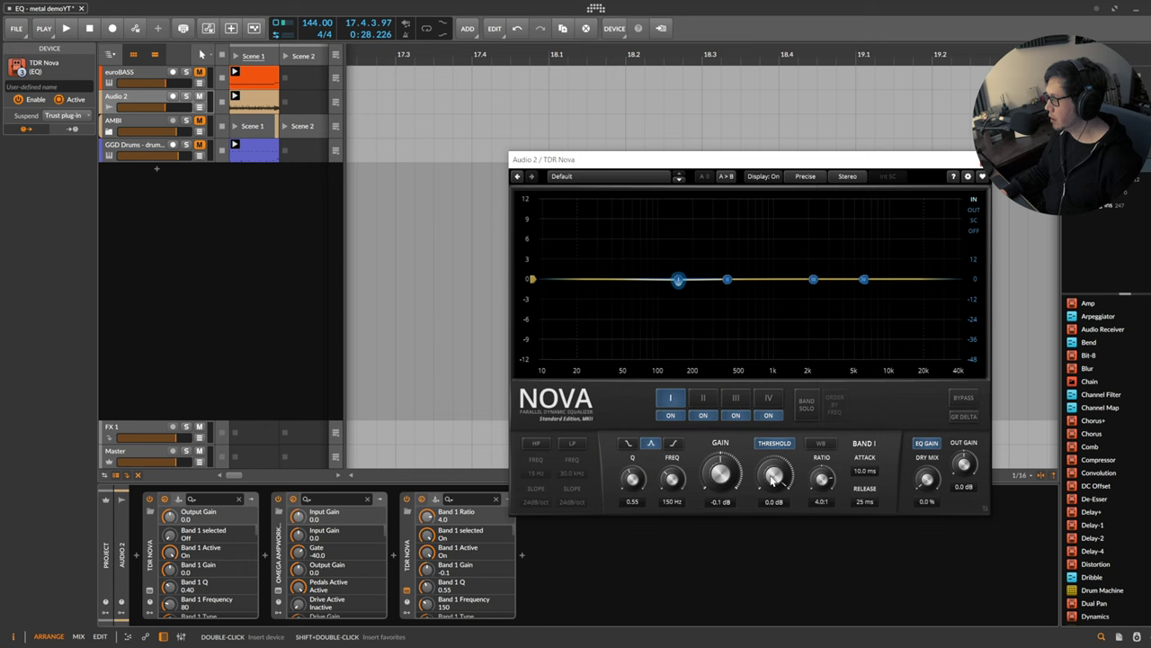
pyautogui.doubleClick(736, 474)
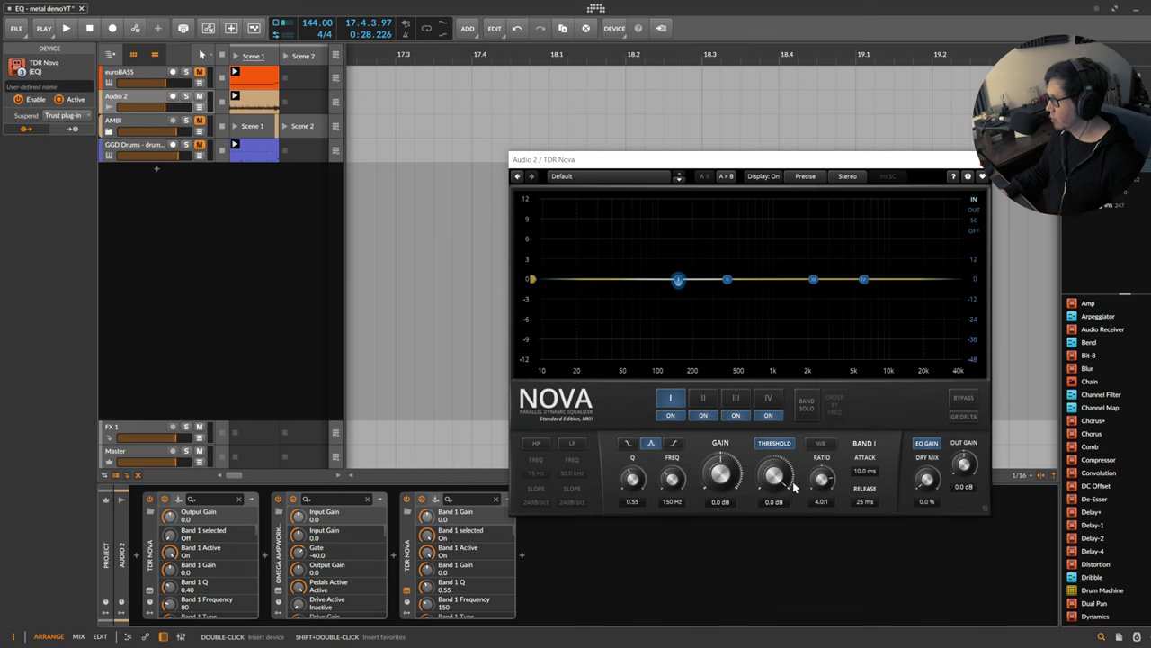
# - Play the guitar and lower Band I's threshold to about −8.2 dB so the cut engages
pyautogui.press('space')
pyautogui.moveTo(794, 485); pyautogui.dragTo(794, 534)
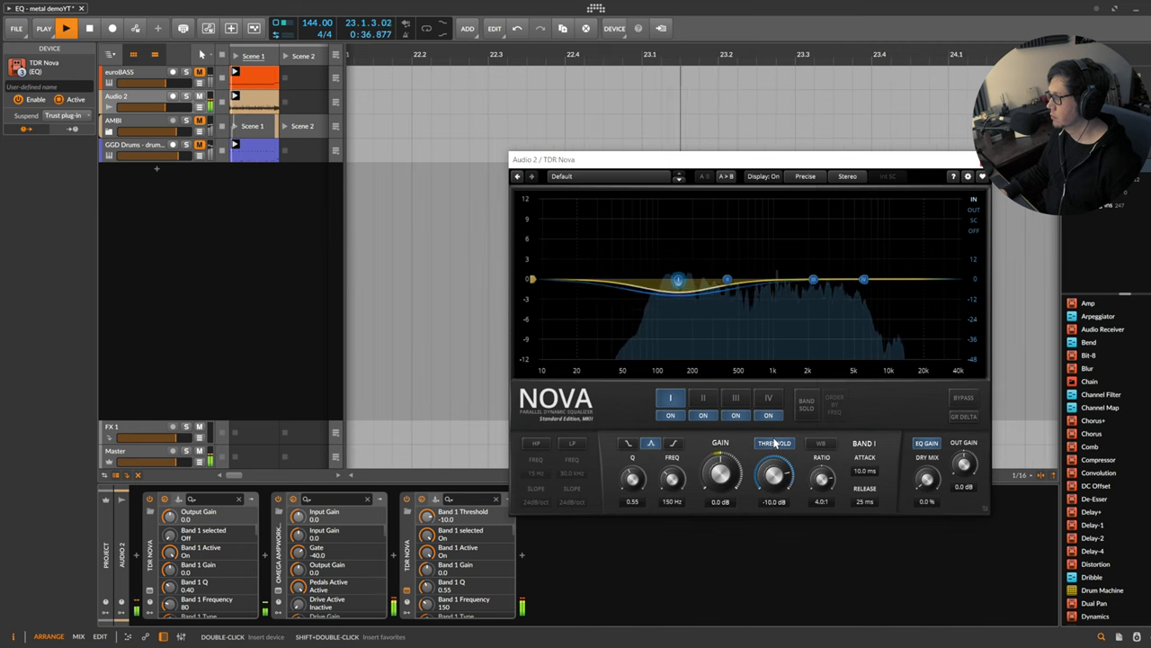
pyautogui.press('space')
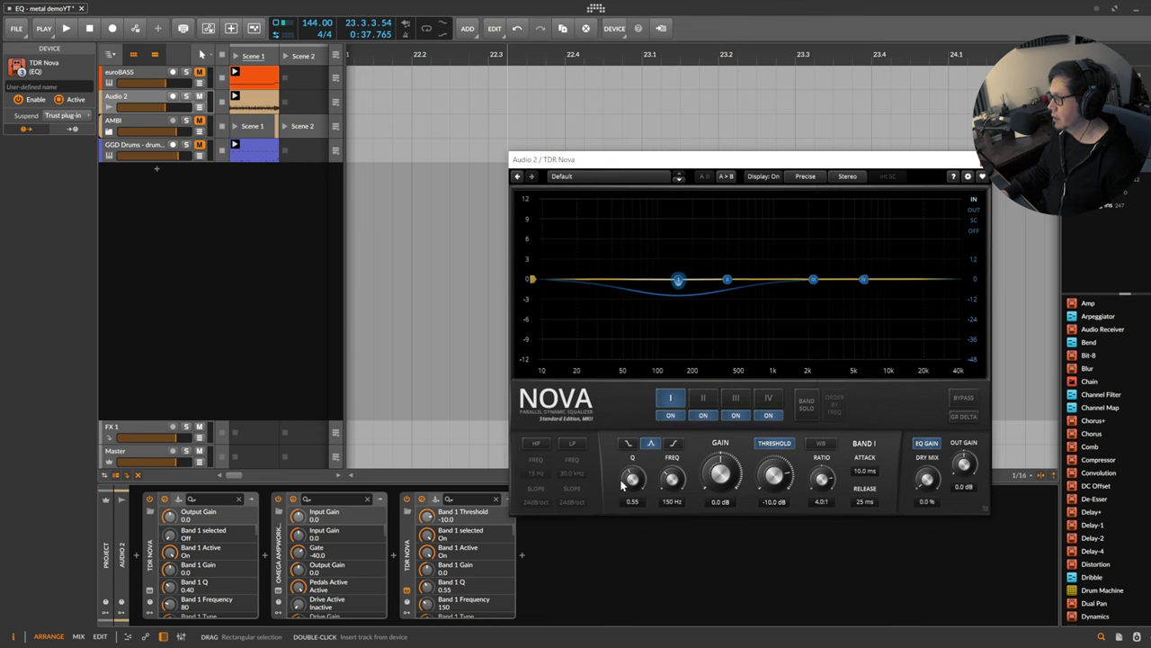
# - Adjust Band I's Q to 1.21 while auditioning the guitar
pyautogui.moveTo(630, 486); pyautogui.dragTo(631, 483)
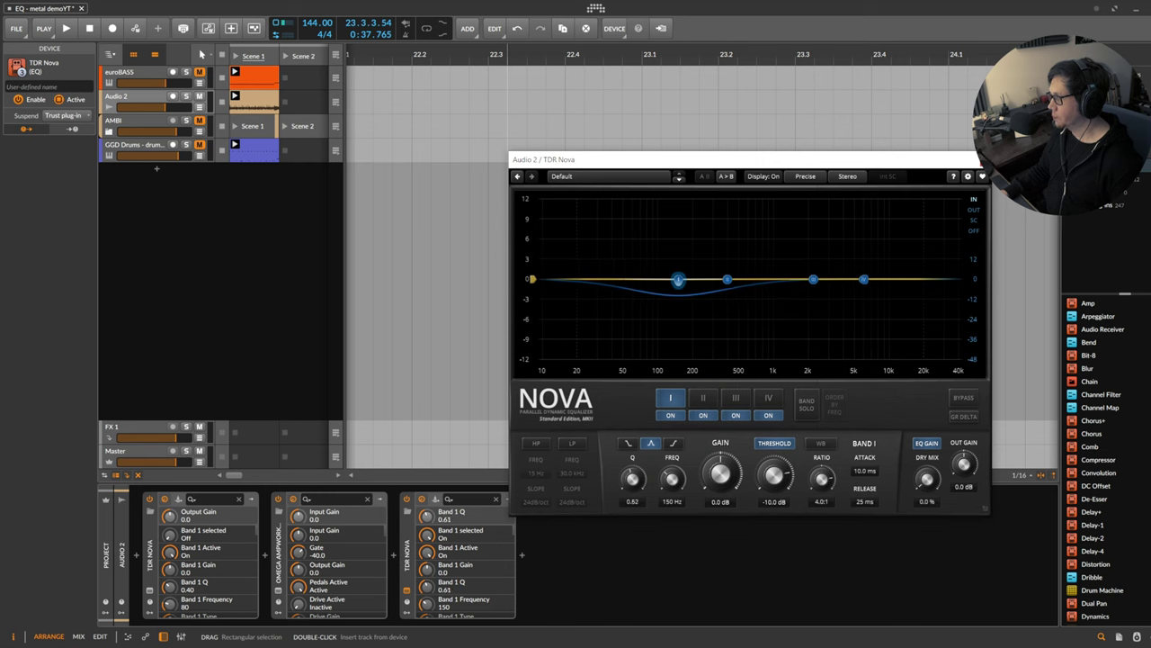
pyautogui.scroll(10, 678, 280)
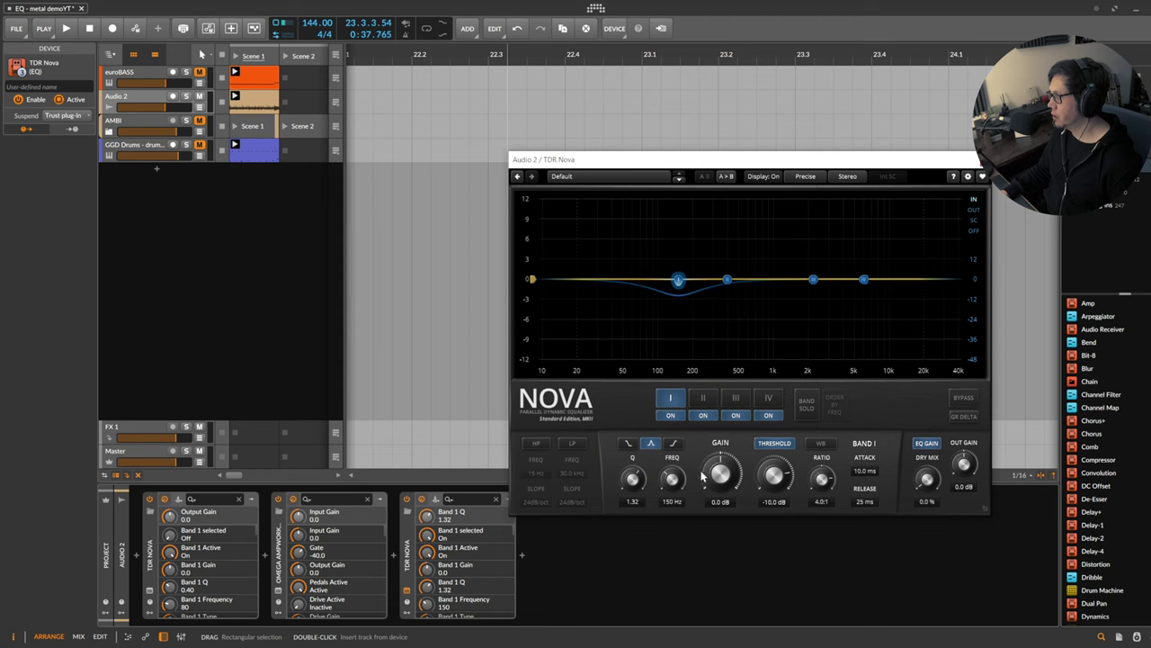
pyautogui.press('space')
pyautogui.moveTo(643, 500); pyautogui.dragTo(643, 506)
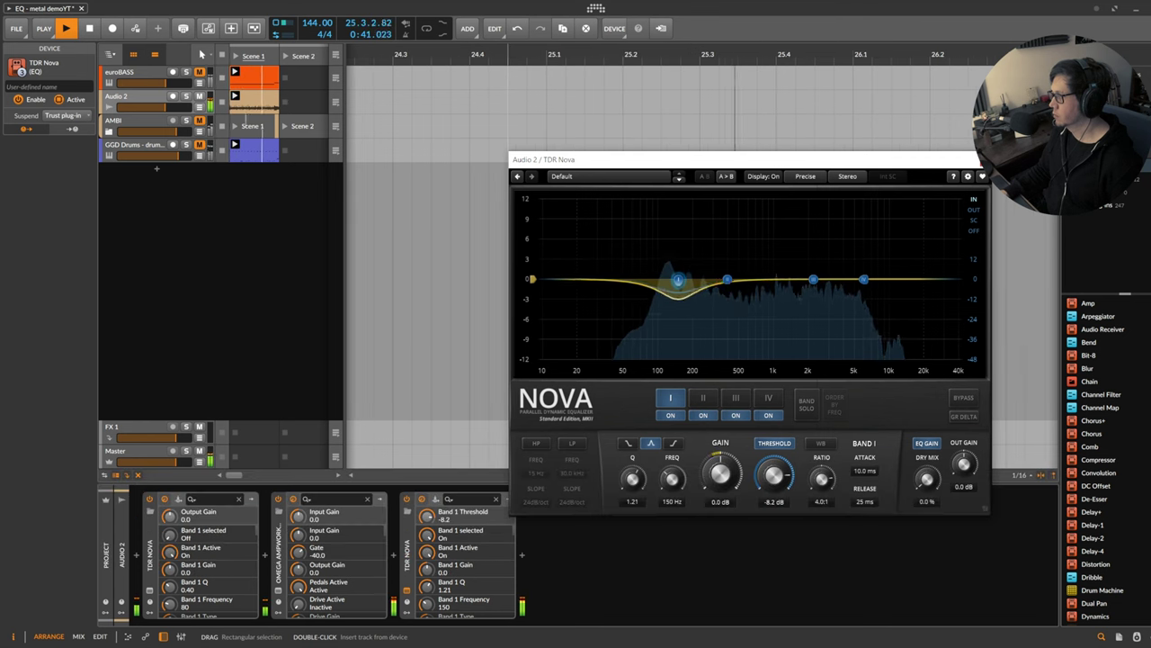
# - Stop playback and enable a 12 dB/oct high-pass filter at 80 Hz
pyautogui.press('space')
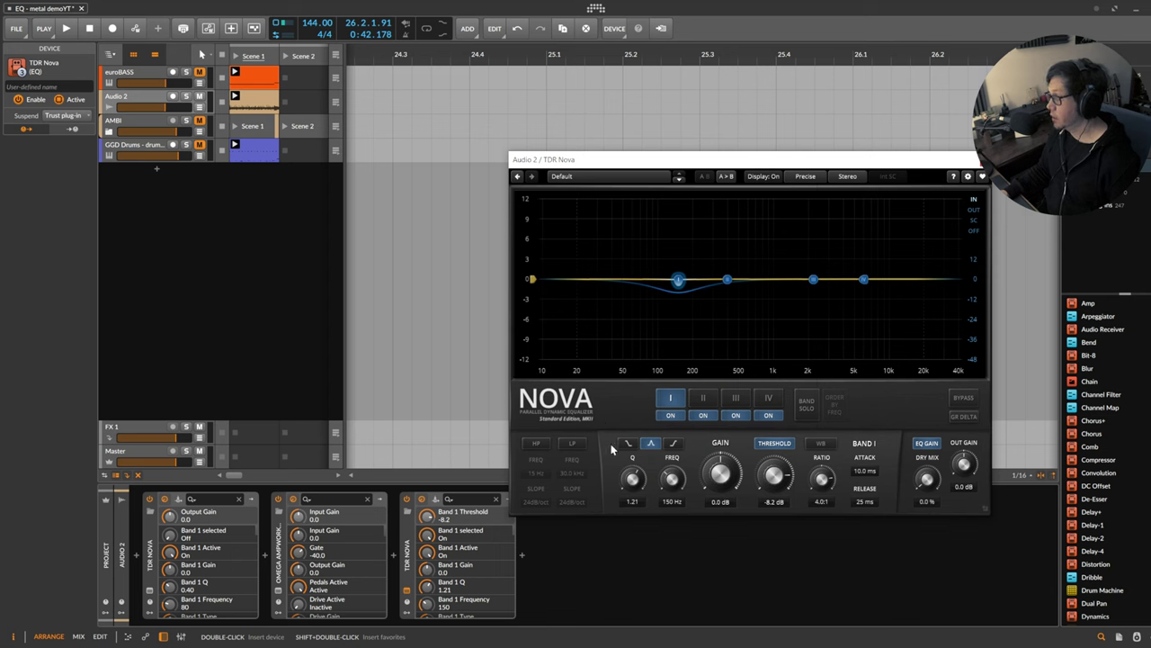
pyautogui.click(536, 444)
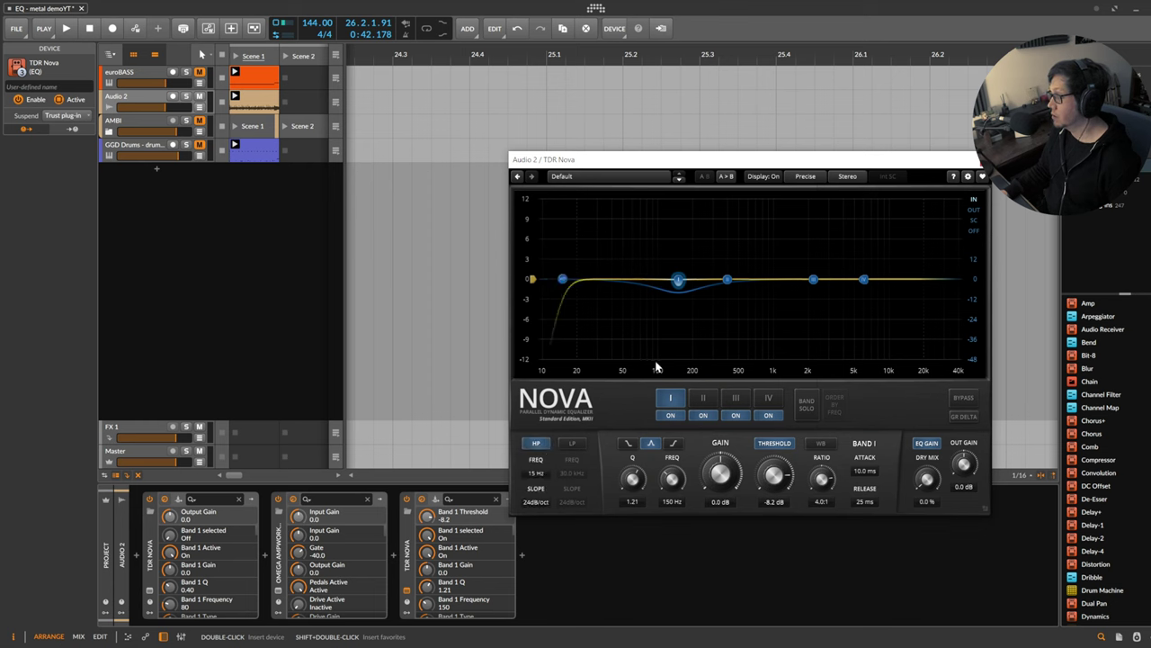
pyautogui.click(536, 502)
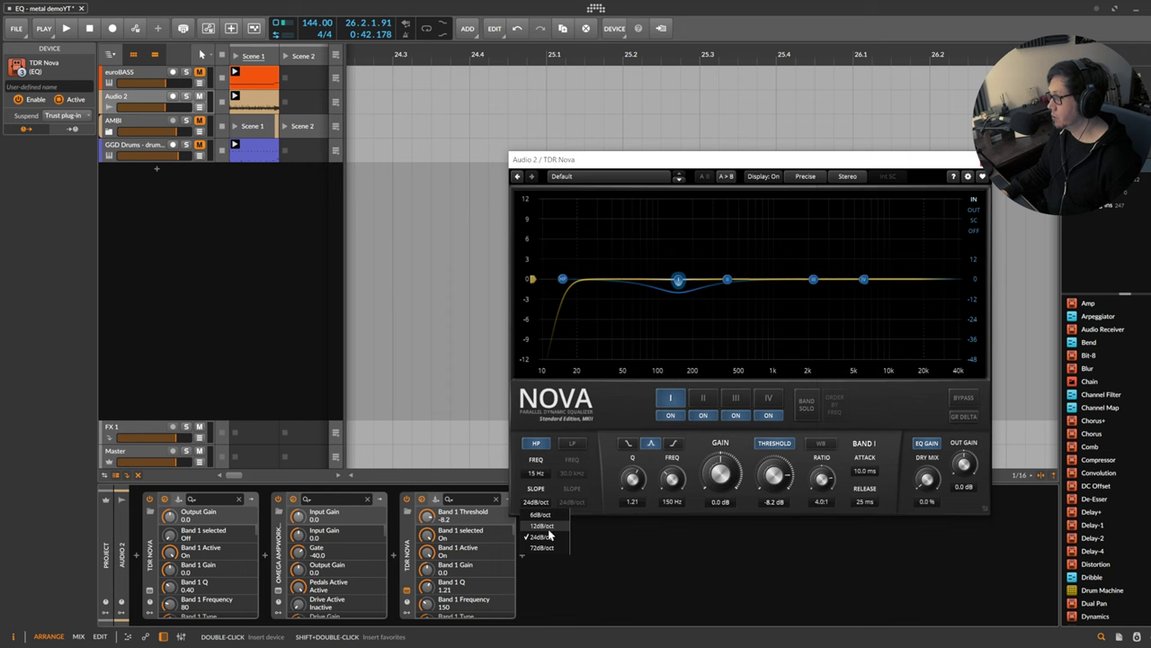
pyautogui.click(548, 527)
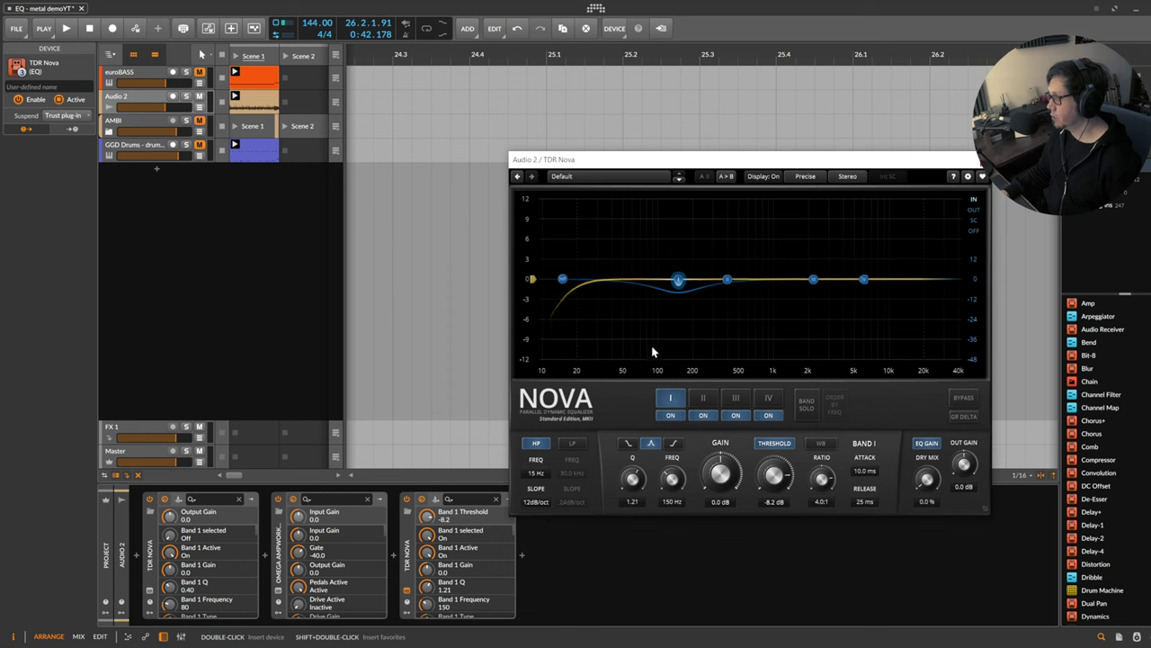
pyautogui.doubleClick(537, 474)
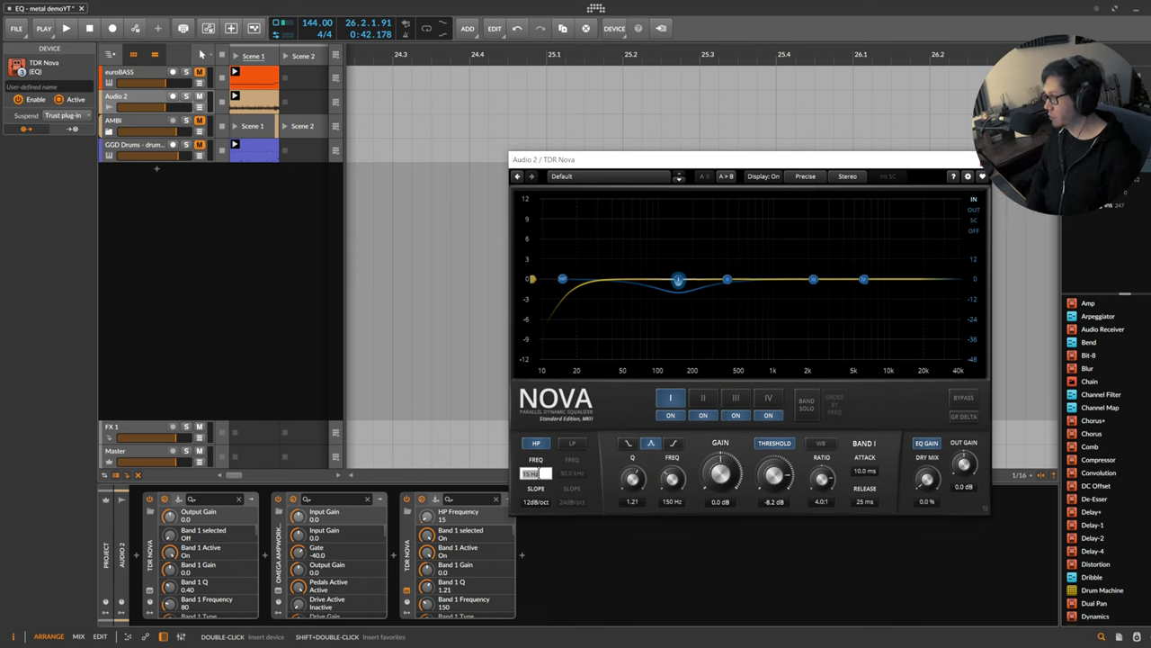
pyautogui.write('80')
pyautogui.press('Return')
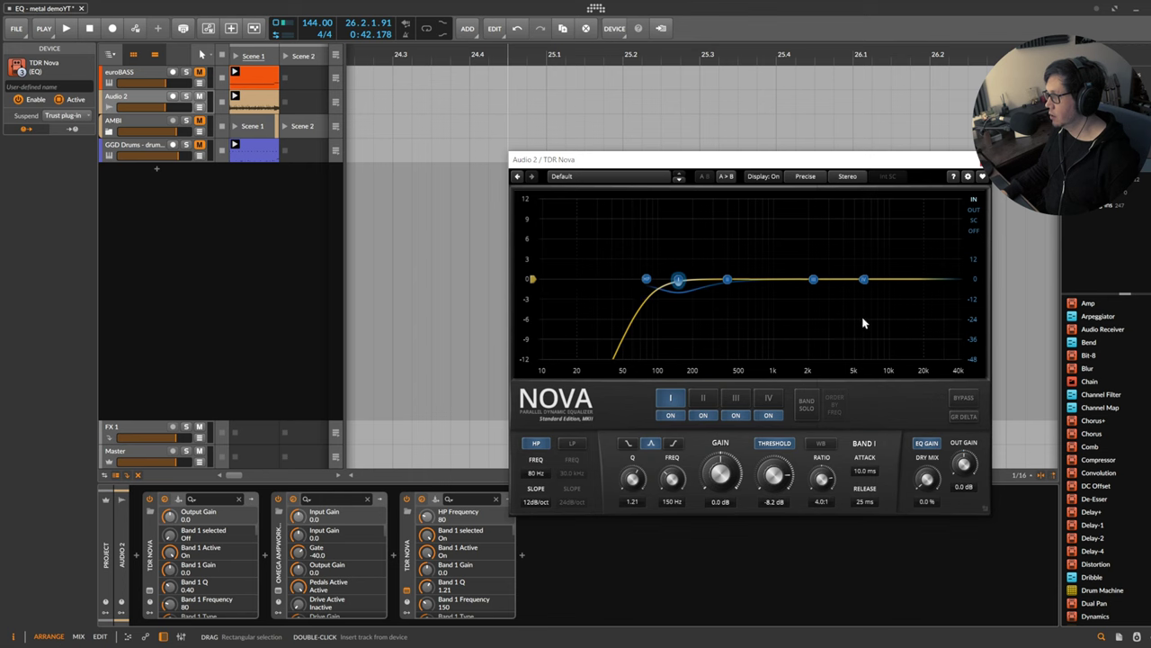
# - Enable the low-pass filter at 10 kHz and play the filtered guitar
pyautogui.click(573, 443)
pyautogui.click(576, 474)
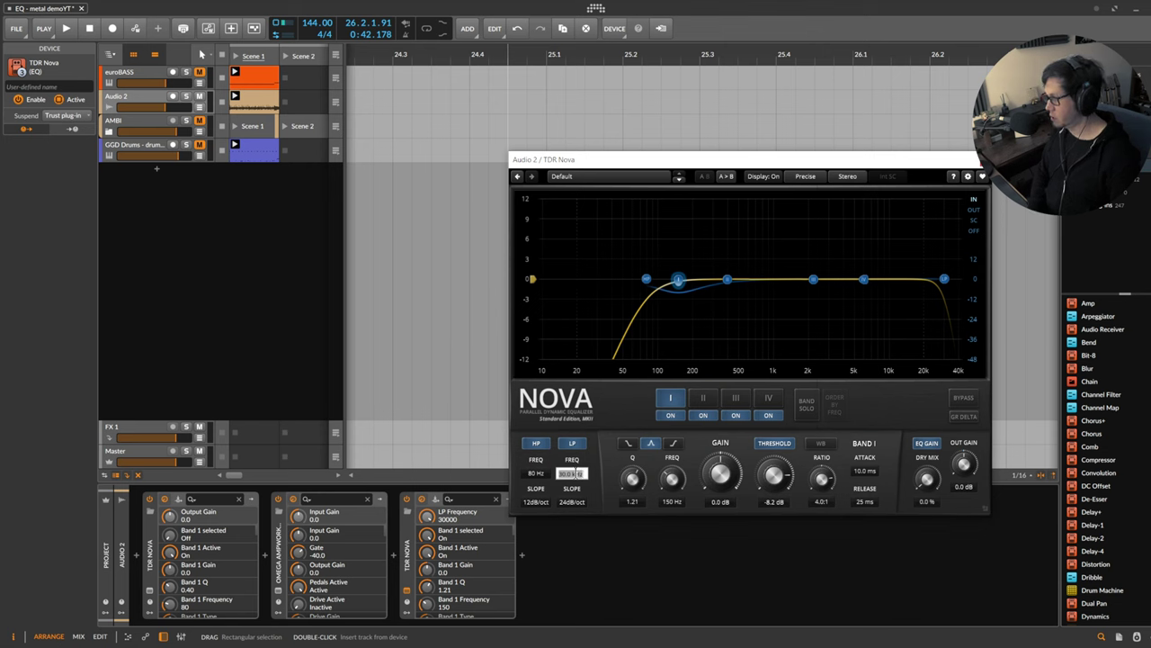
pyautogui.write('10k')
pyautogui.press('Return')
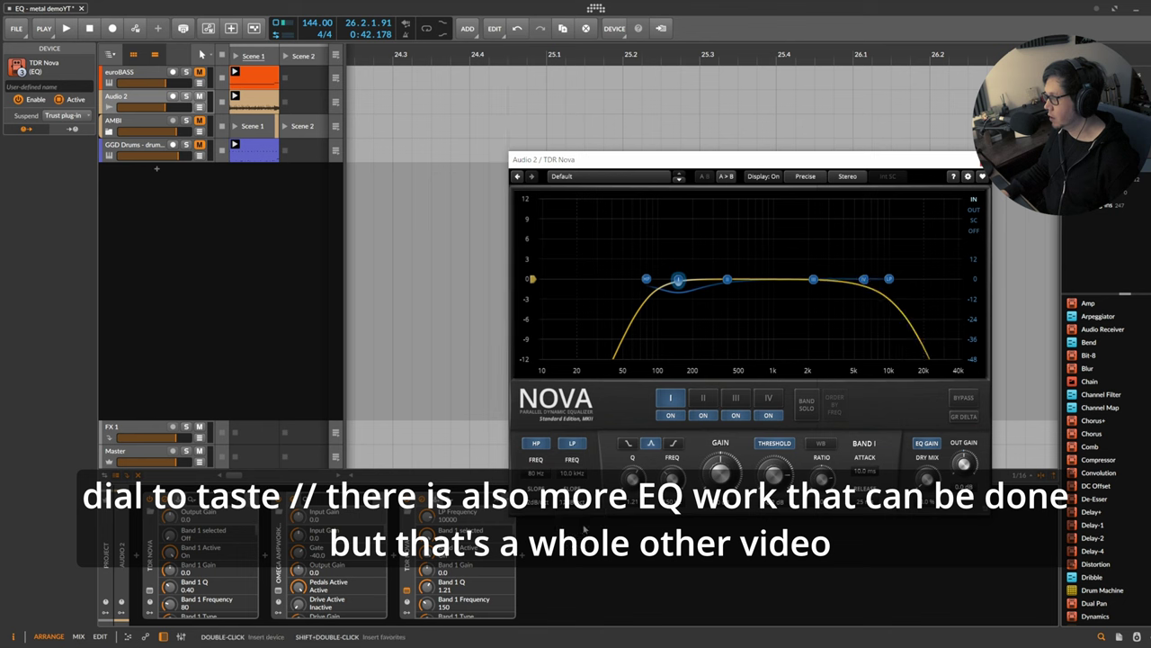
pyautogui.press('space')
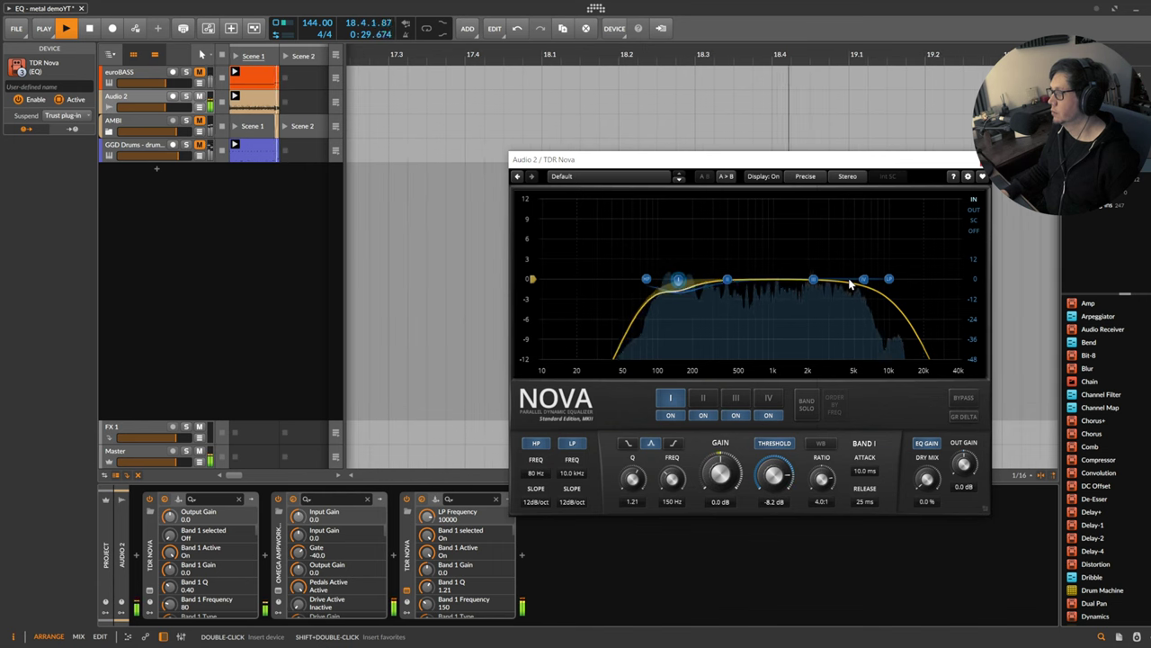
# - Stop playback, check the pre-amp Nova's EQ, then return to the post-amp Nova's window
pyautogui.press('space')
pyautogui.press('Escape')
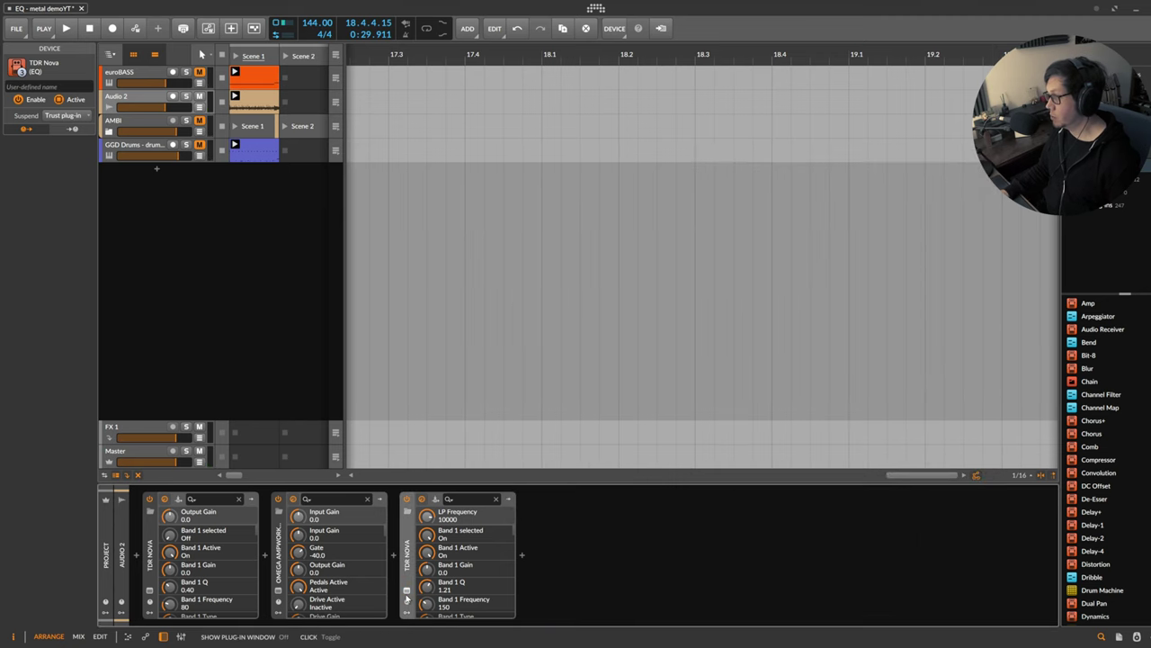
pyautogui.click(150, 590)
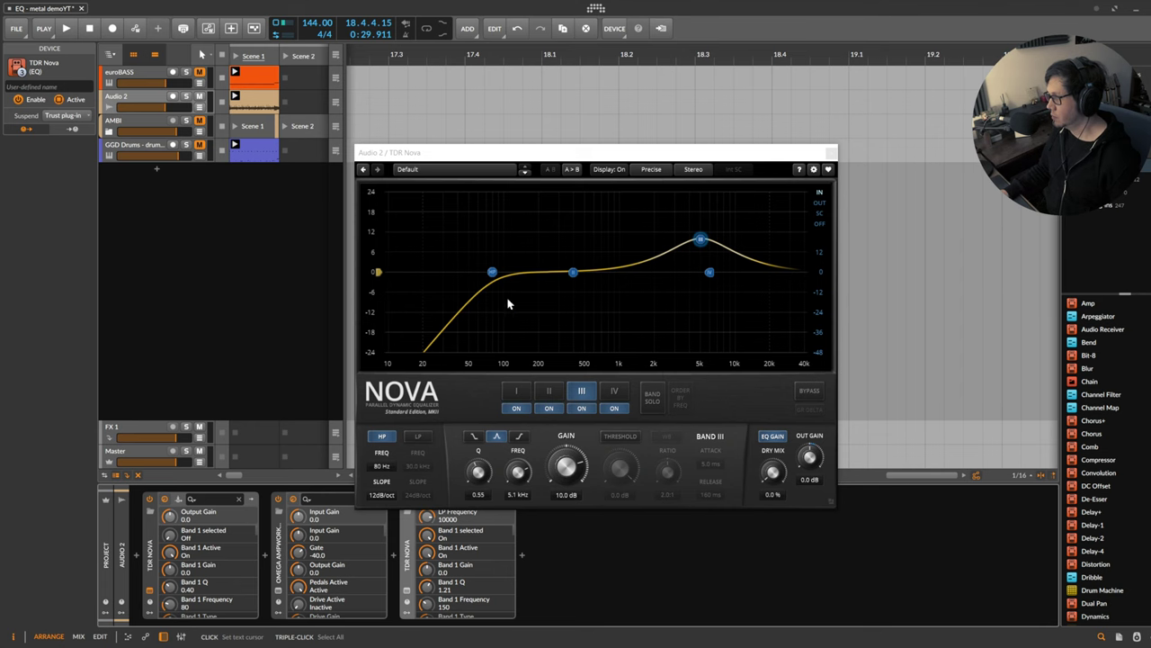
pyautogui.click(831, 152)
pyautogui.click(407, 590)
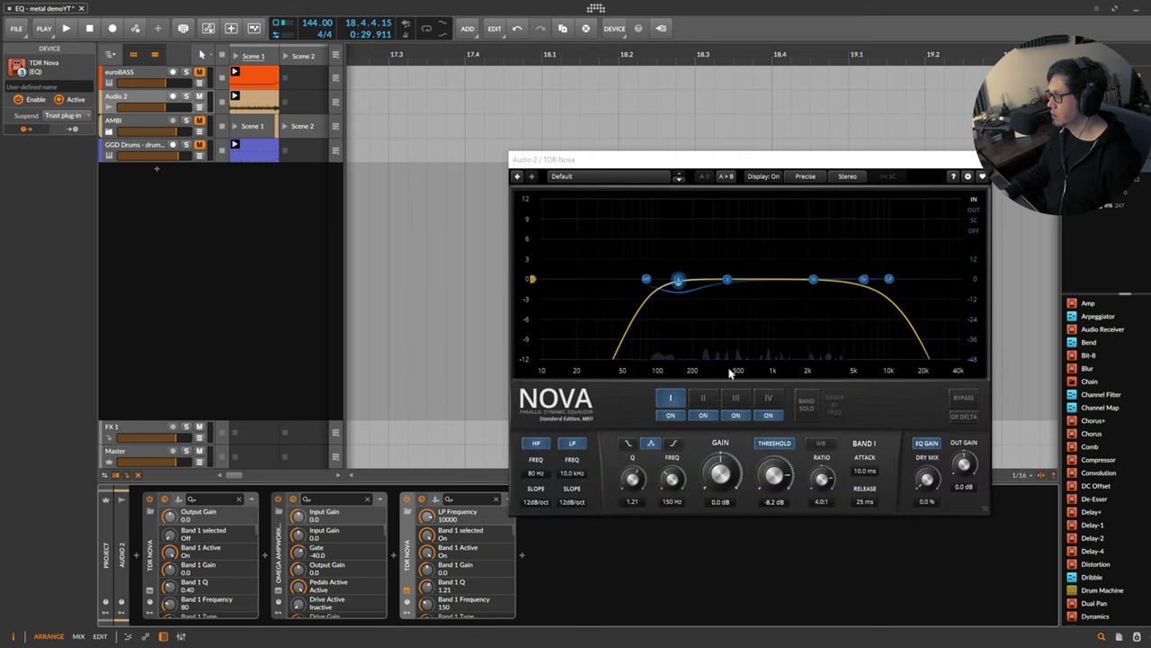